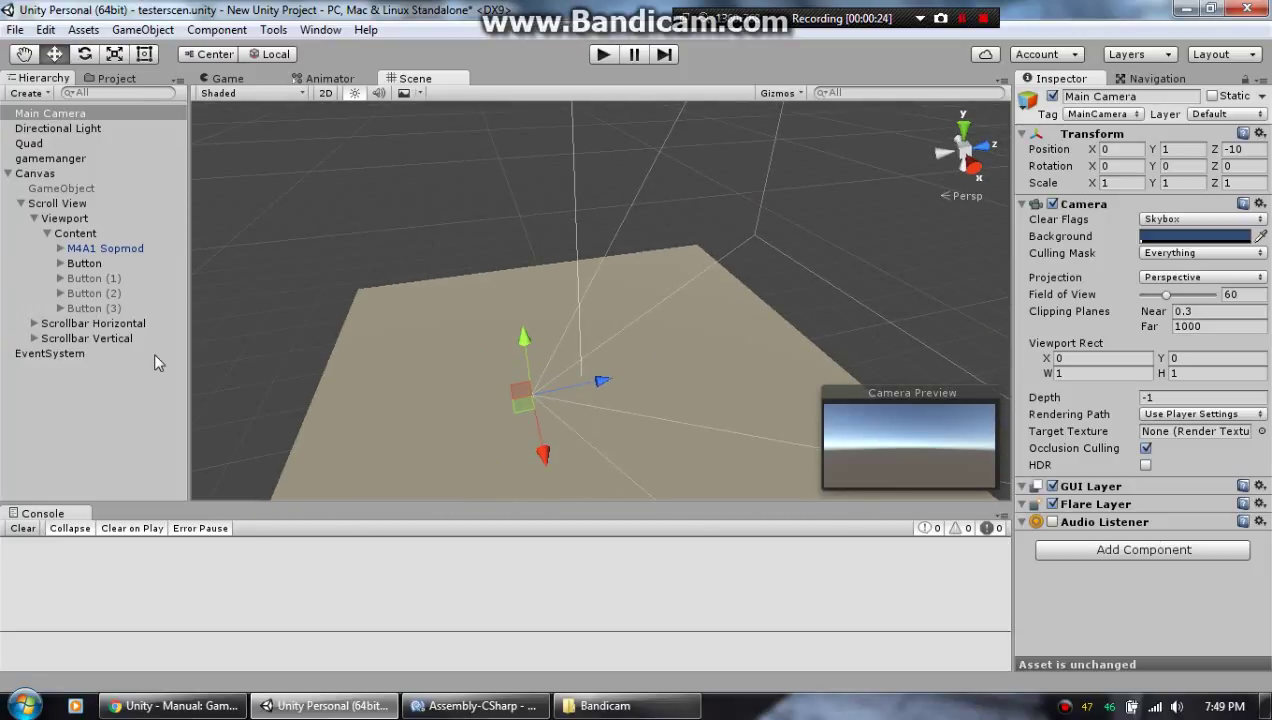
Select the Quad and move it up to about Y 32 and along to about Z 19.4
left_click(92, 112)
left_click(98, 157)
left_click(95, 145)
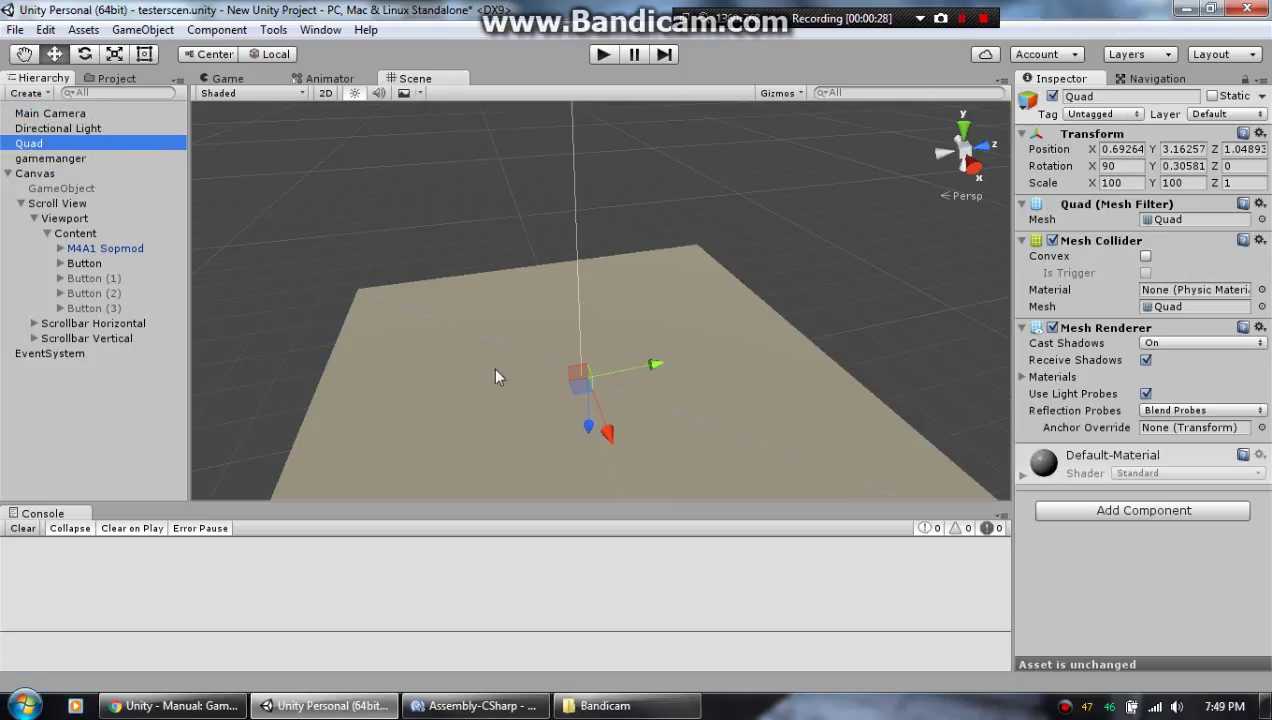
middle_click_drag(492, 367, 558, 296)
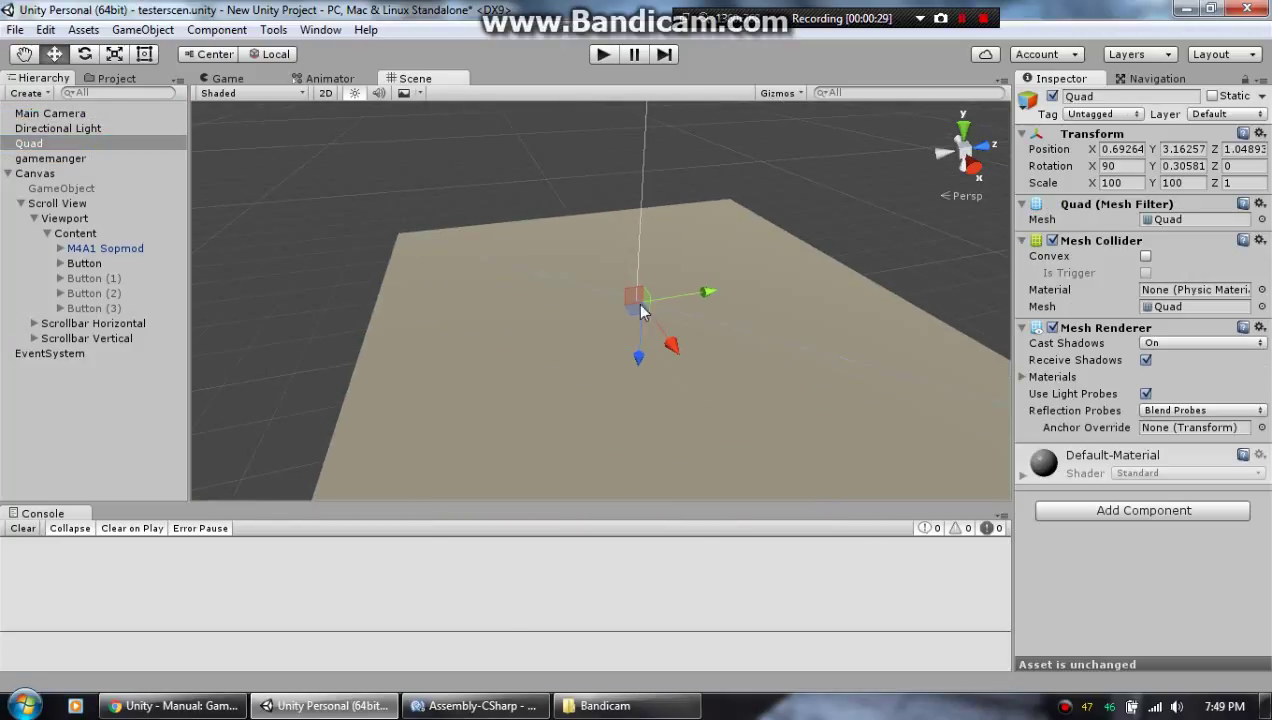
left_click_drag(641, 364, 567, 302)
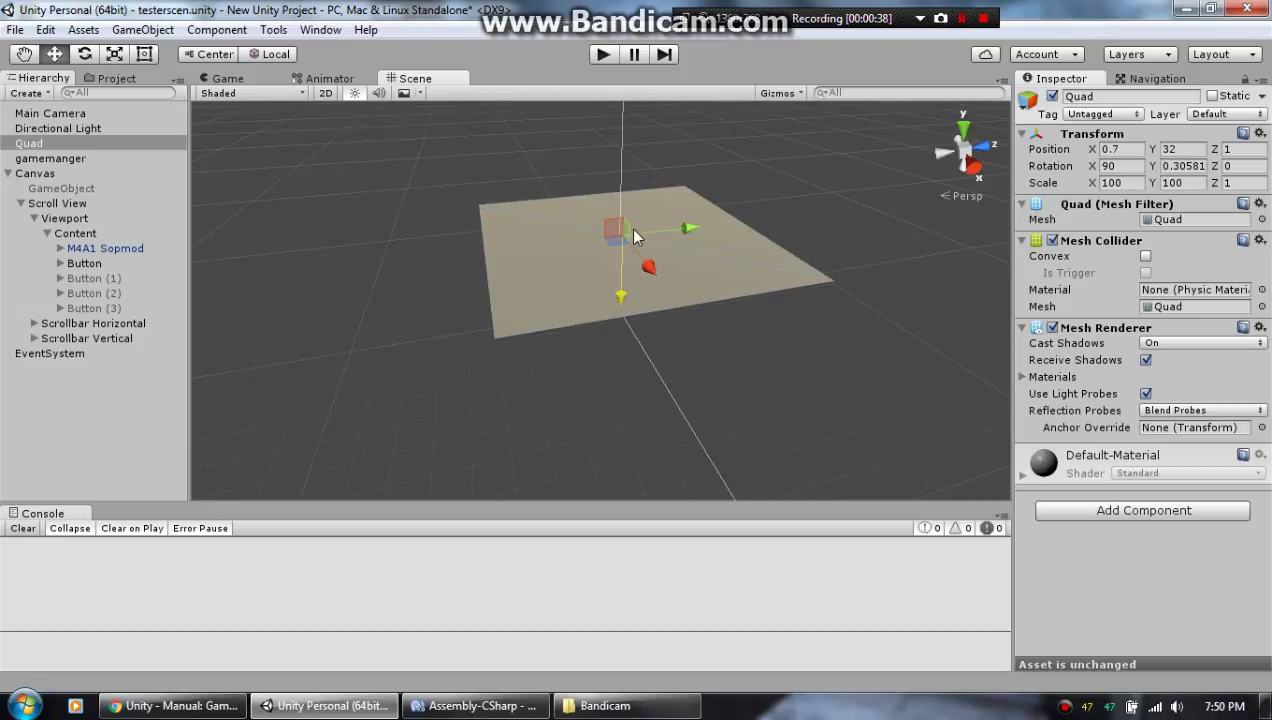
left_click_drag(658, 235, 705, 227)
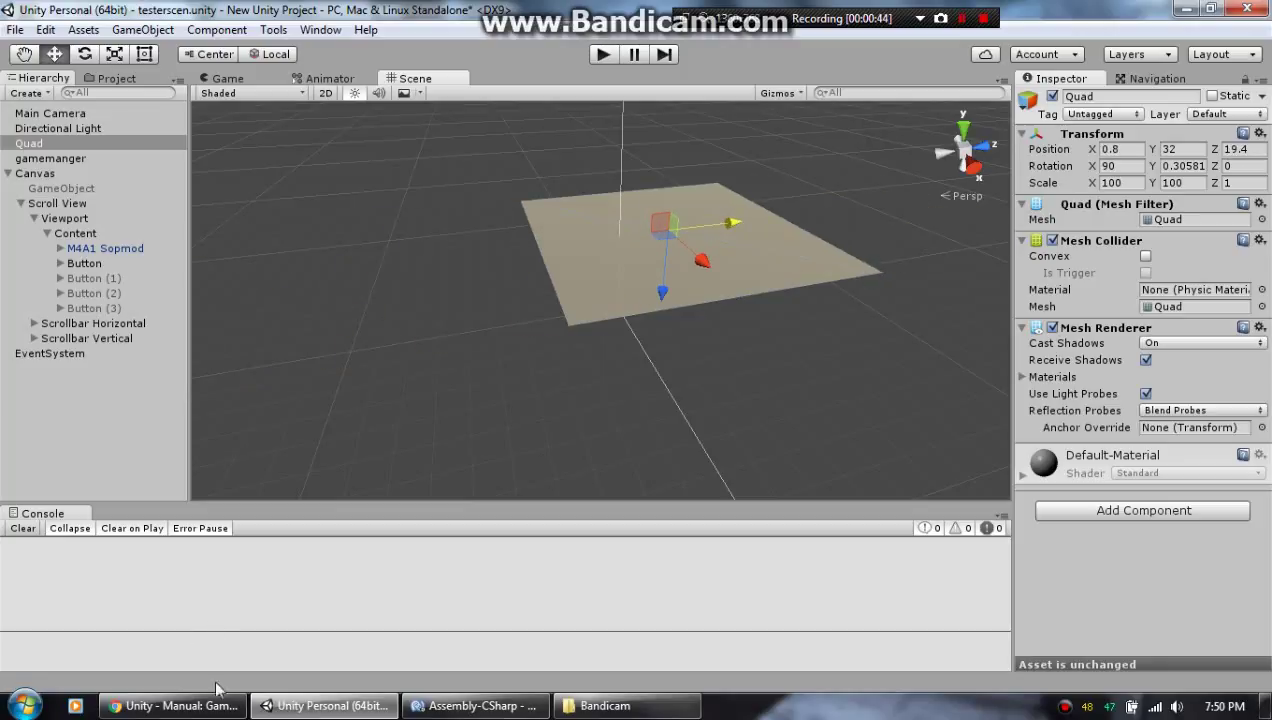
Check the cube example in the Unity manual in Chrome, and back in Unity add a 3D Cube as a child of the Quad
left_click(185, 705)
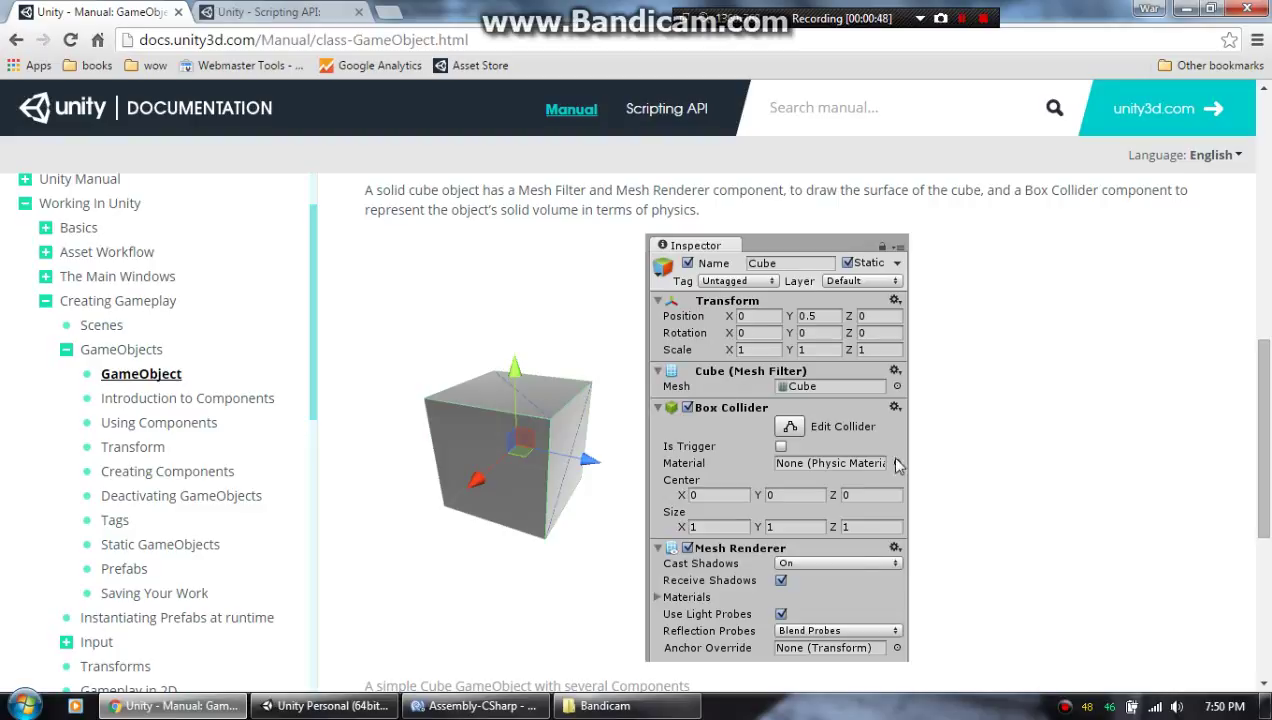
left_click(340, 710)
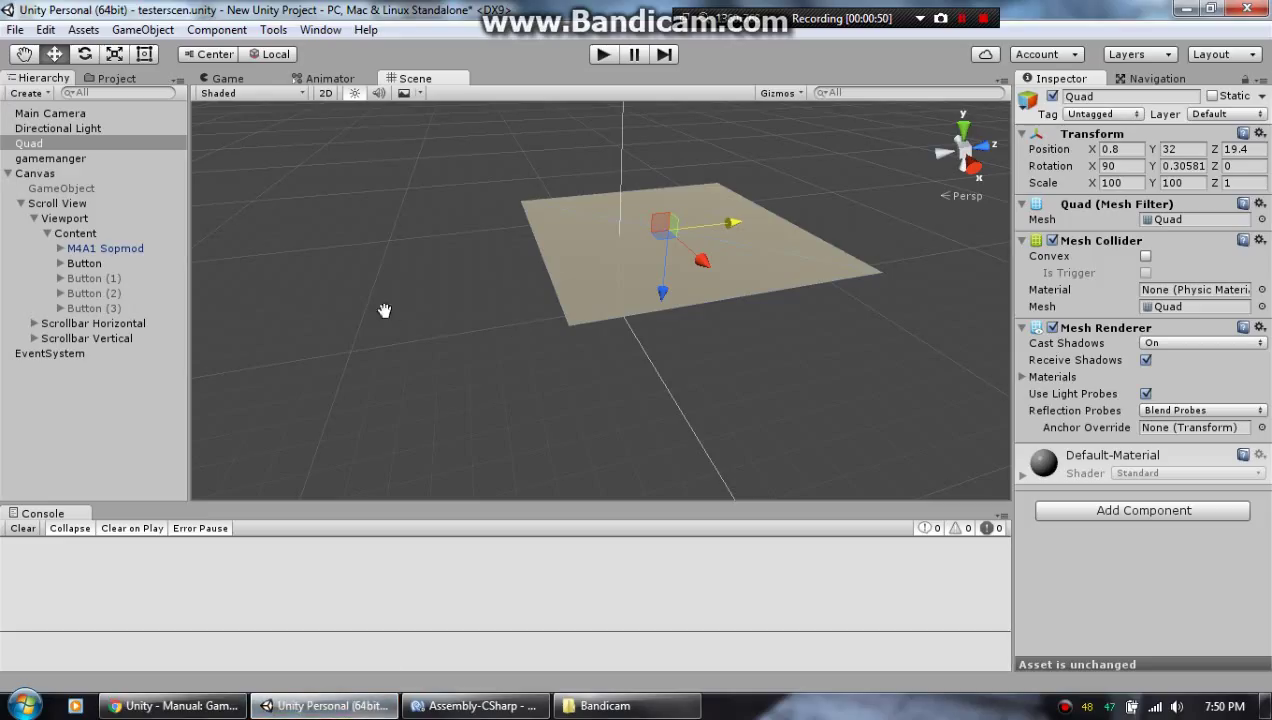
right_click(41, 442)
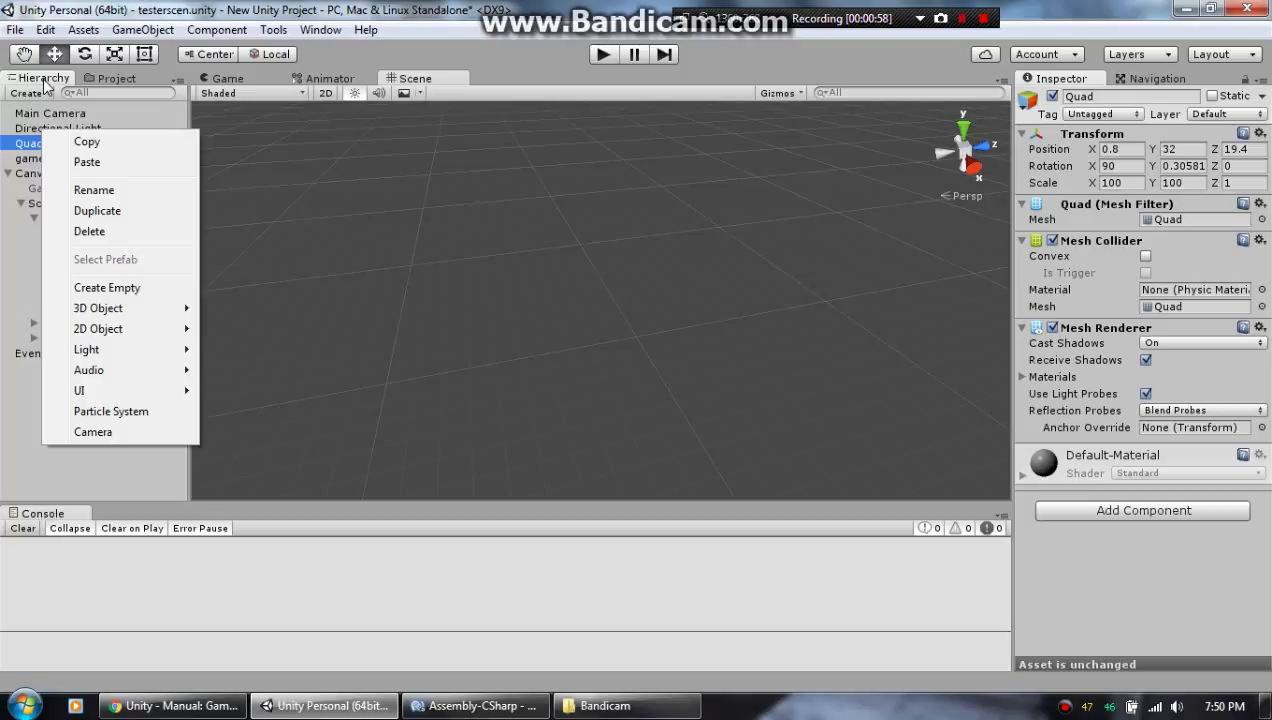
mouse_move(152, 314)
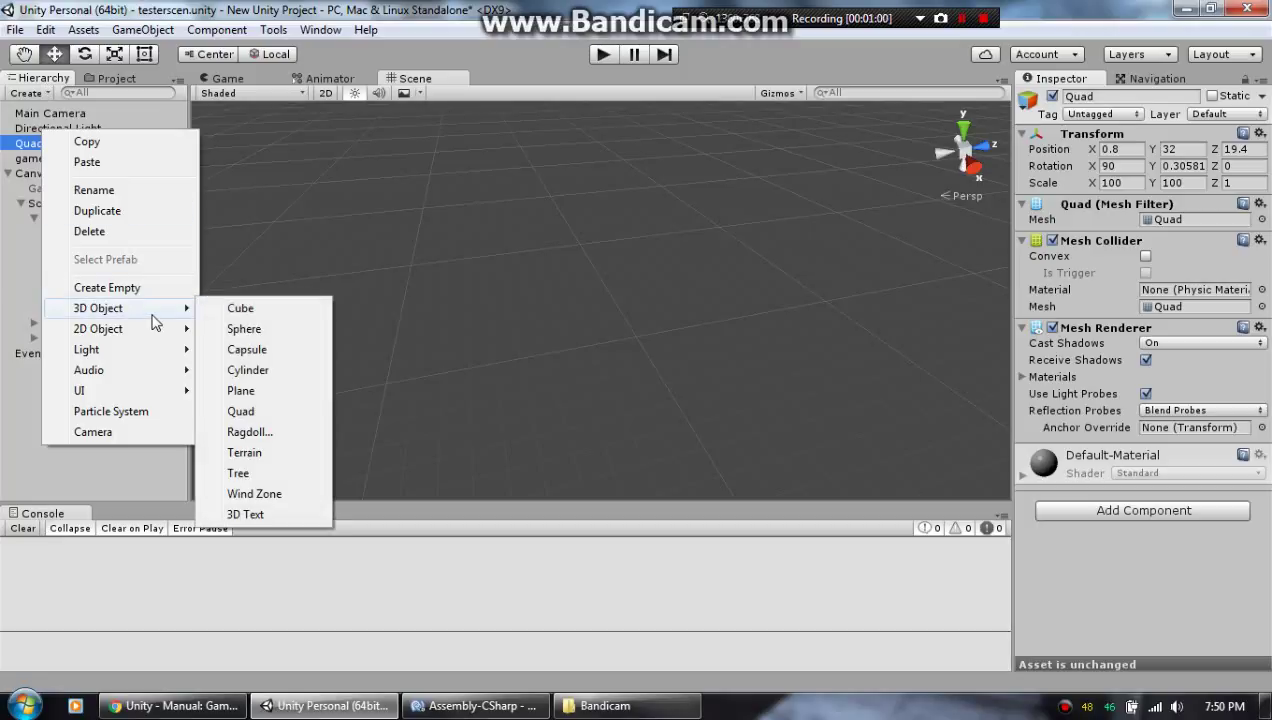
left_click(241, 308)
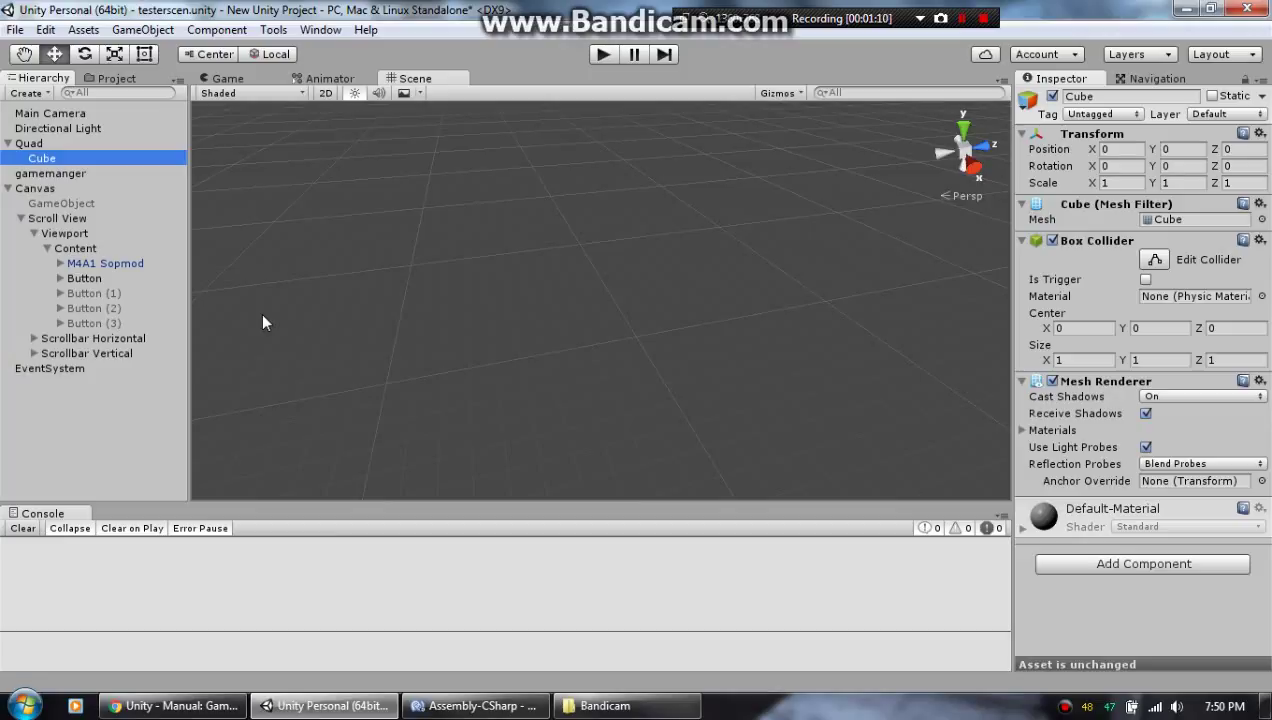
Focus the view on the Cube and unparent it from the Quad so it sits at the hierarchy's root level
double_click(70, 156)
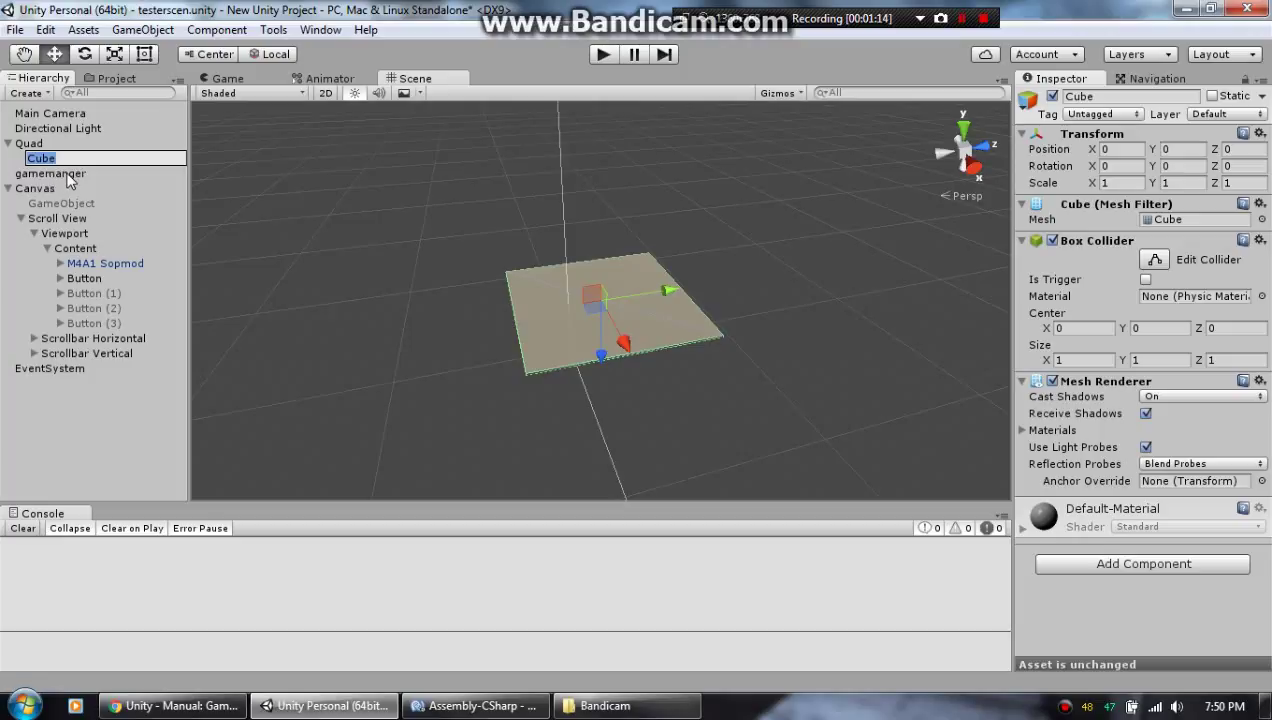
left_click(63, 173)
left_click(45, 157)
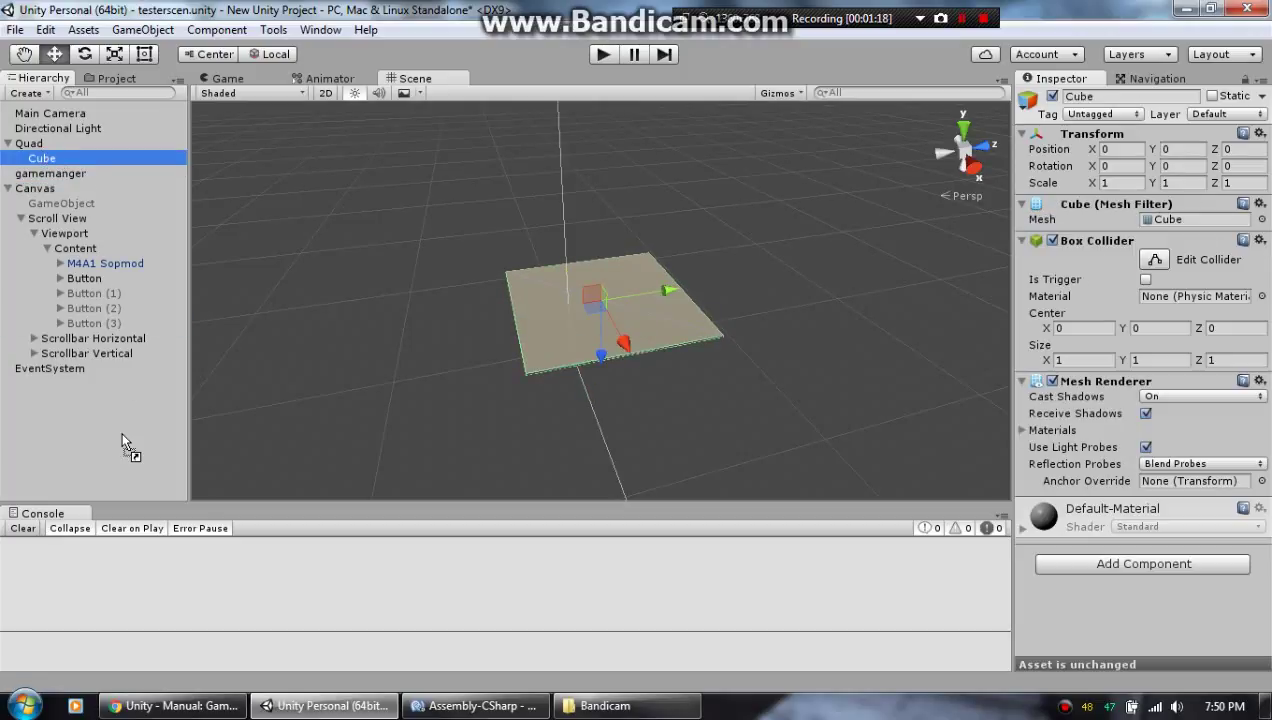
left_click_drag(122, 441, 122, 441)
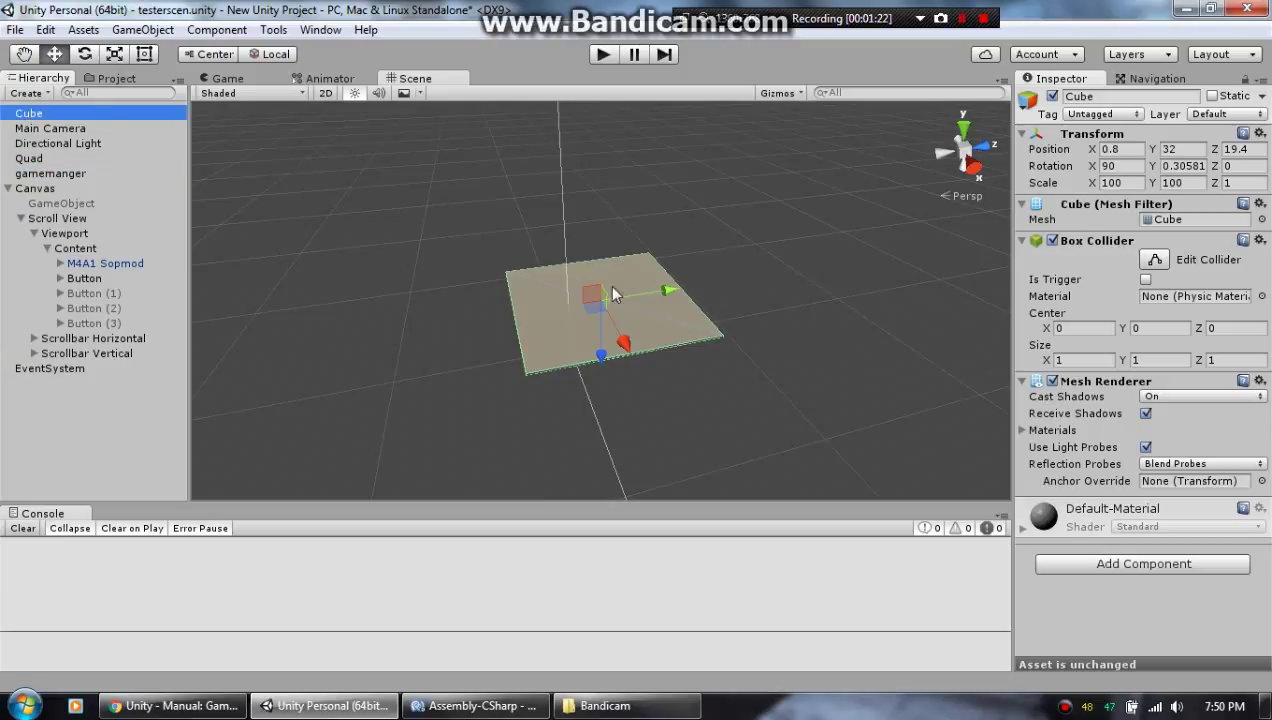
Move the Cube away from the Quad to about Z -123.6 and set its X and Y scale to 1
left_click_drag(675, 292, 440, 323)
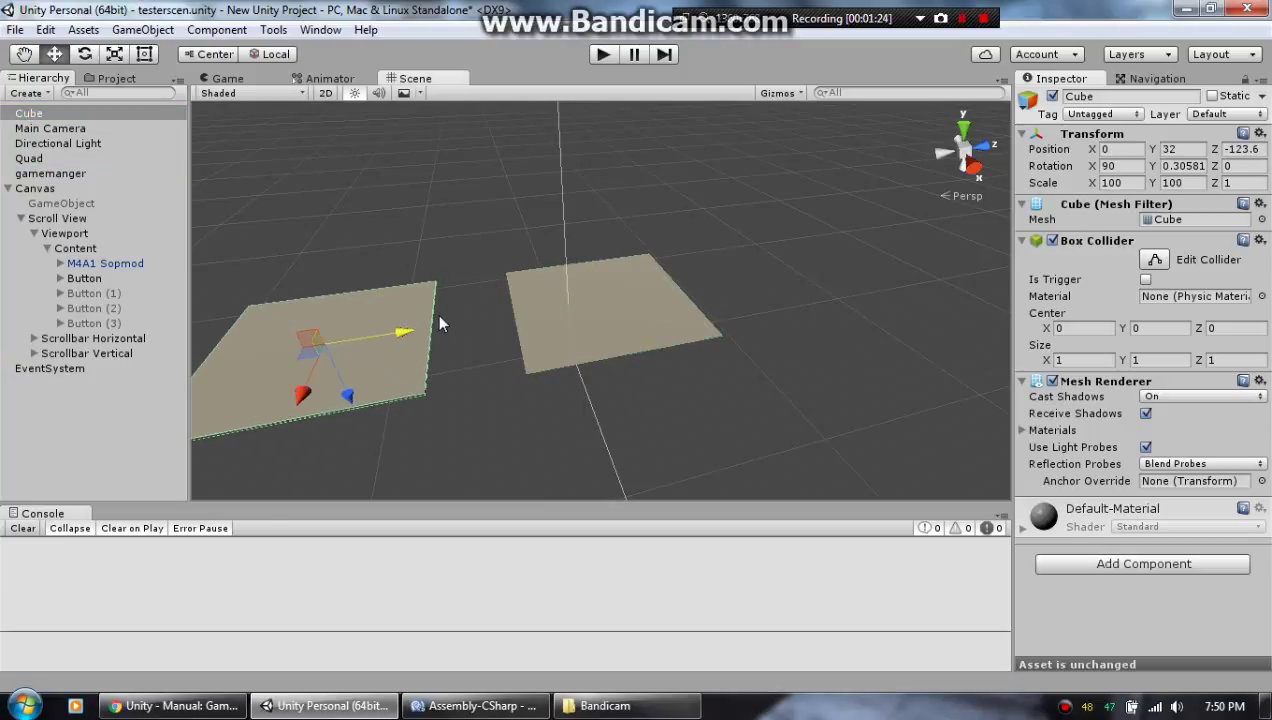
scroll(420, 318, "up", 5)
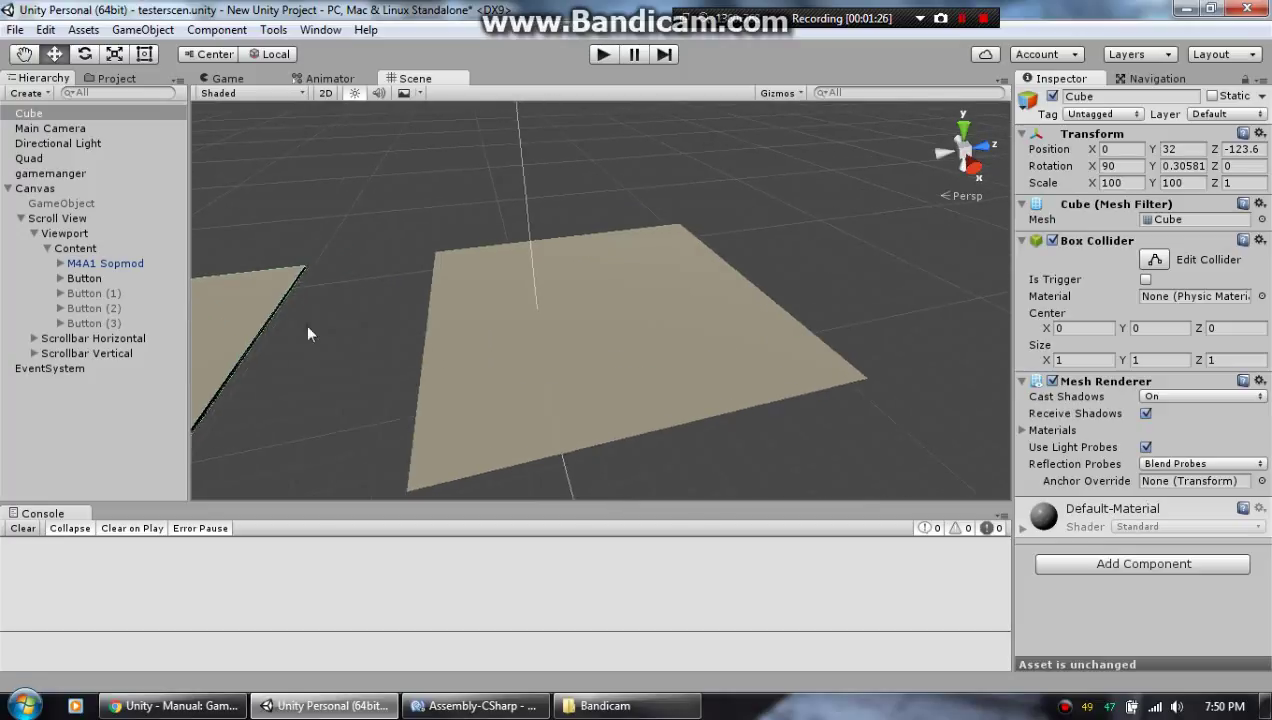
middle_click_drag(307, 332, 710, 252)
left_click(1140, 183)
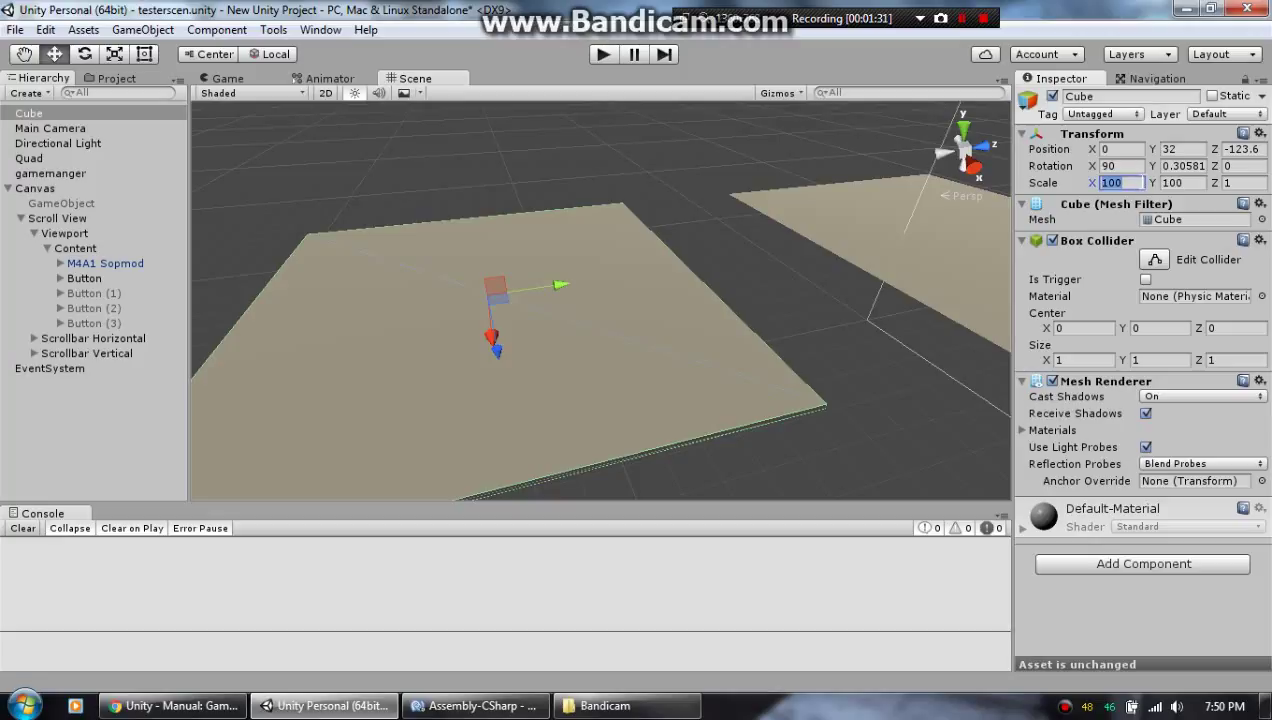
type("1")
key("Tab")
type("1")
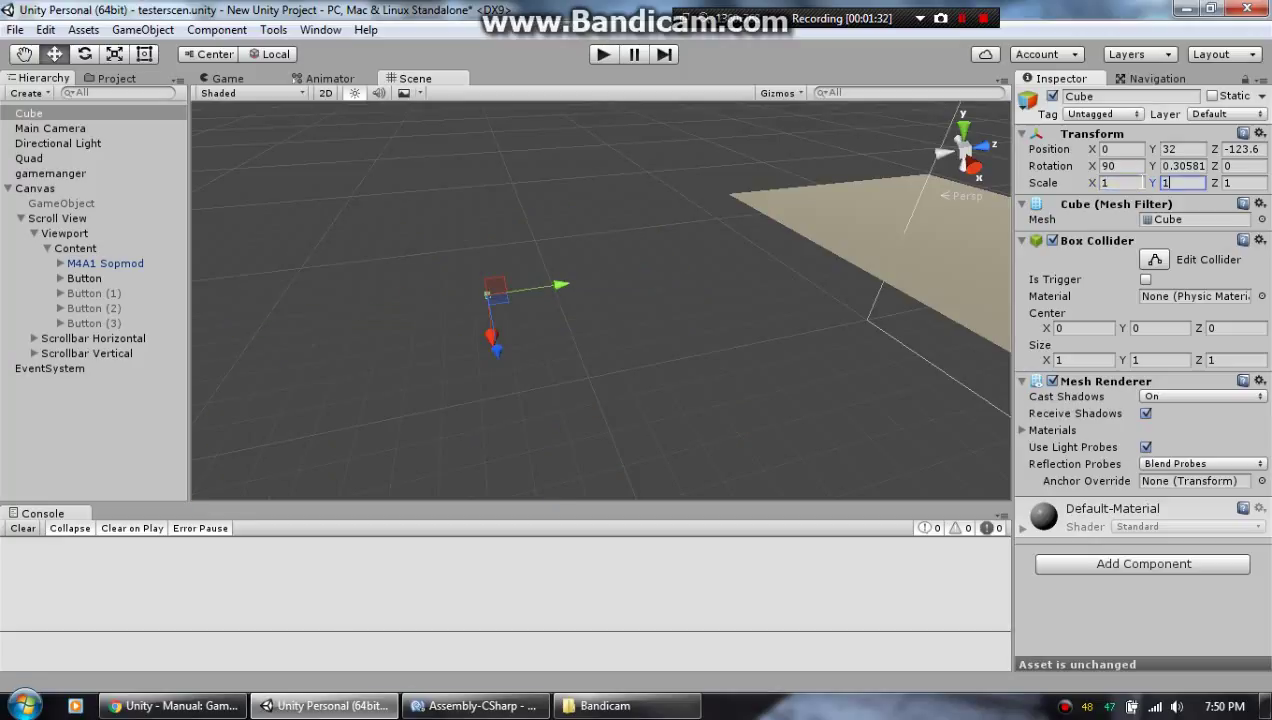
key("Tab")
Set the Cube's position to X 1, Y 1, Z 1
key("shift+Tab")
key("shift+Tab")
key("shift+Tab")
key("shift+Tab")
key("shift+Tab")
key("shift+Tab")
key("shift+Tab")
left_click(1117, 149)
type("1")
key("Tab")
type("1")
key("Tab")
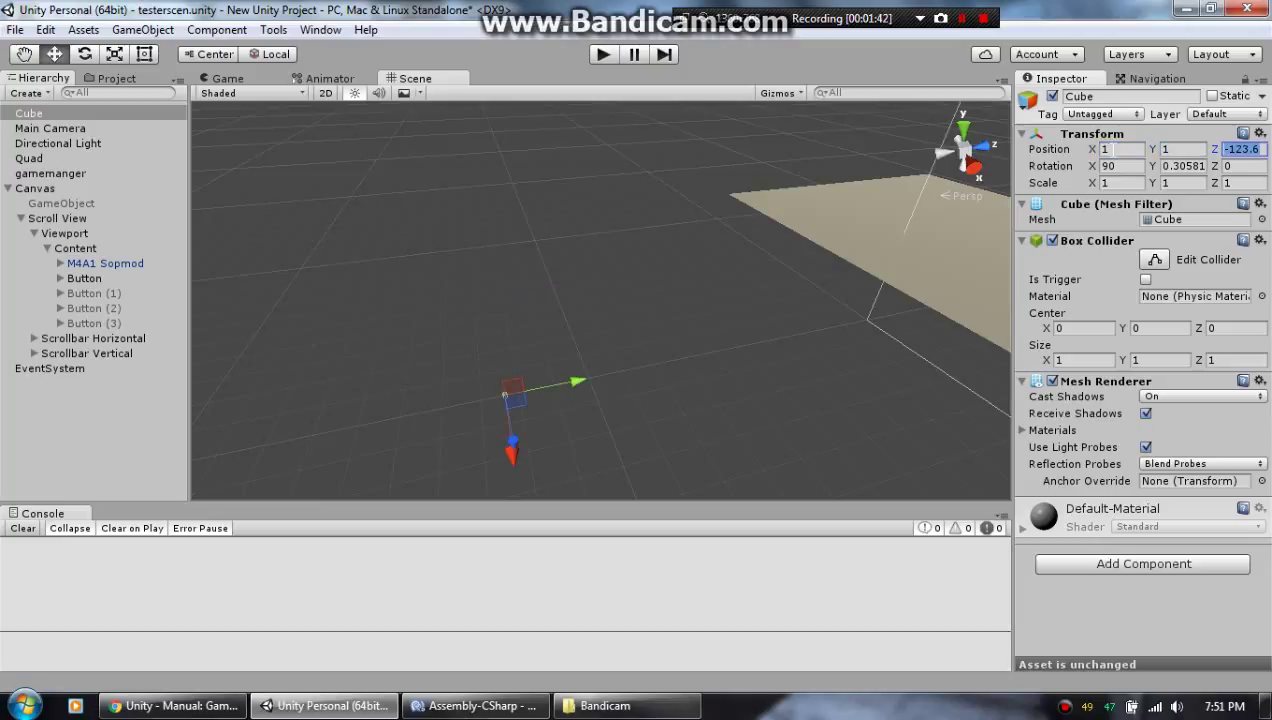
type("1")
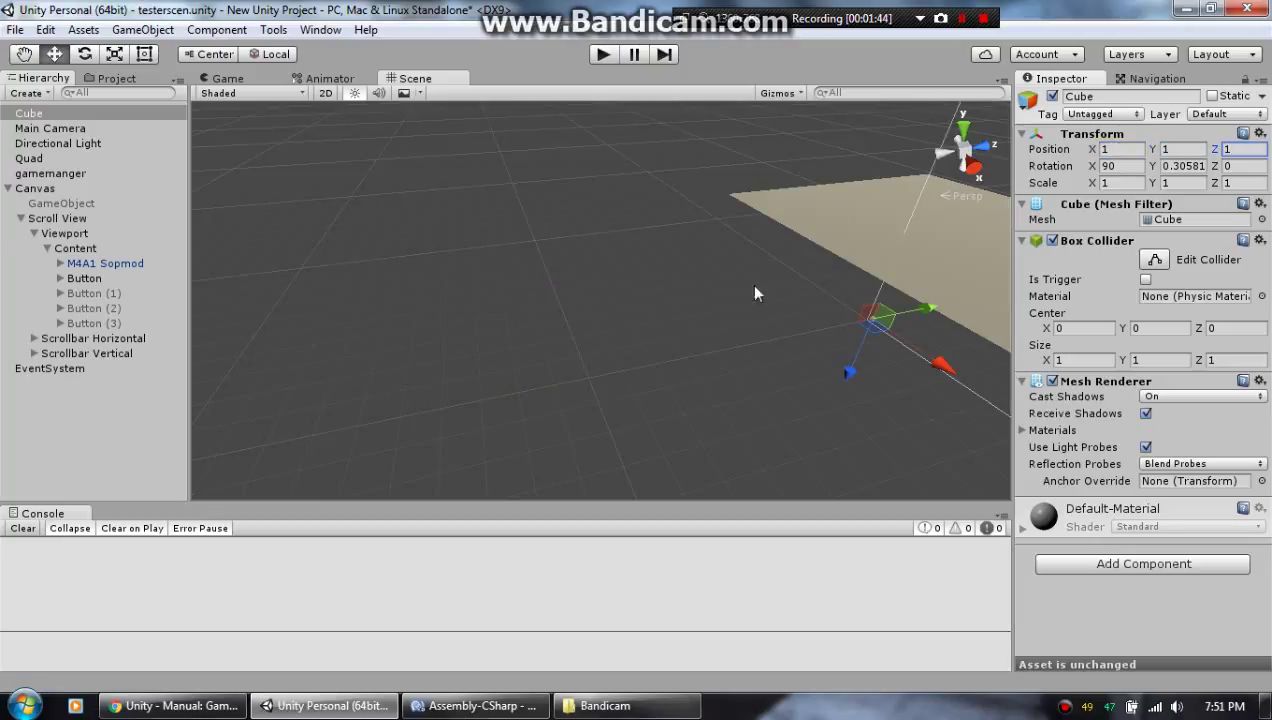
Move the Cube in the scene to about Y 1.19 and Z 2.79
double_click(87, 113)
scroll(518, 219, "down", 4)
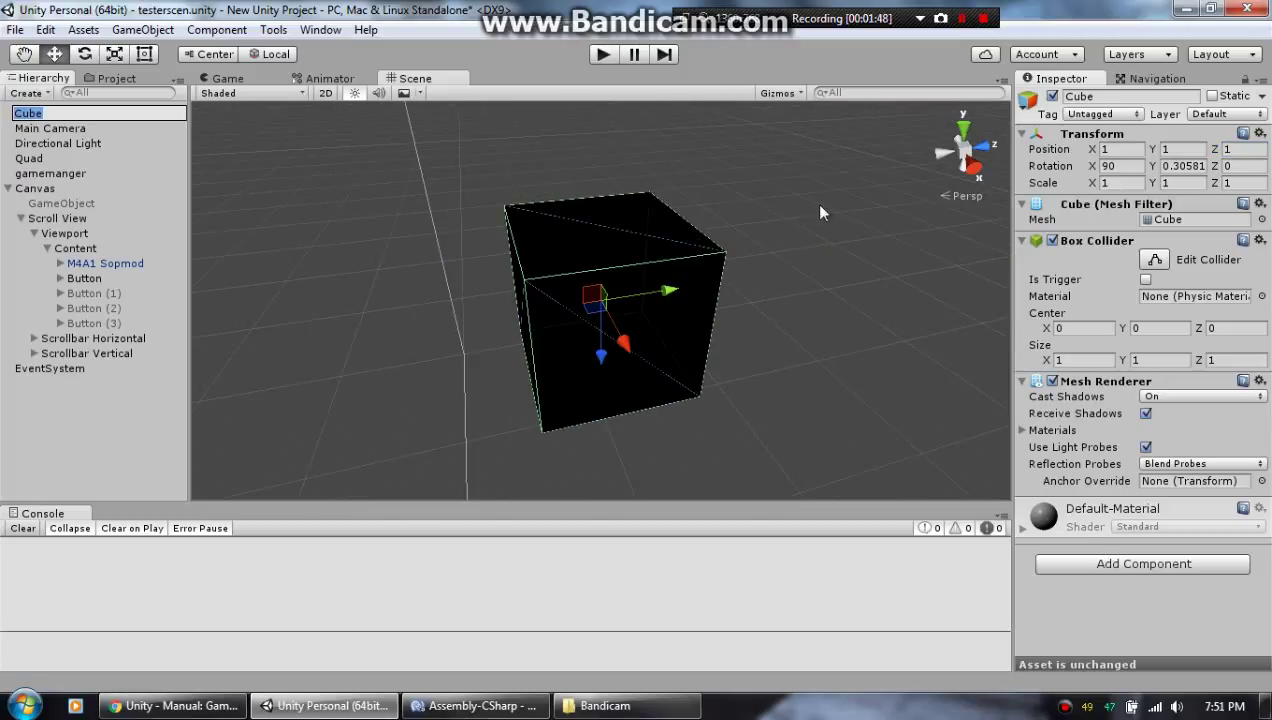
middle_click_drag(814, 203, 588, 241)
left_click_drag(480, 323, 766, 267)
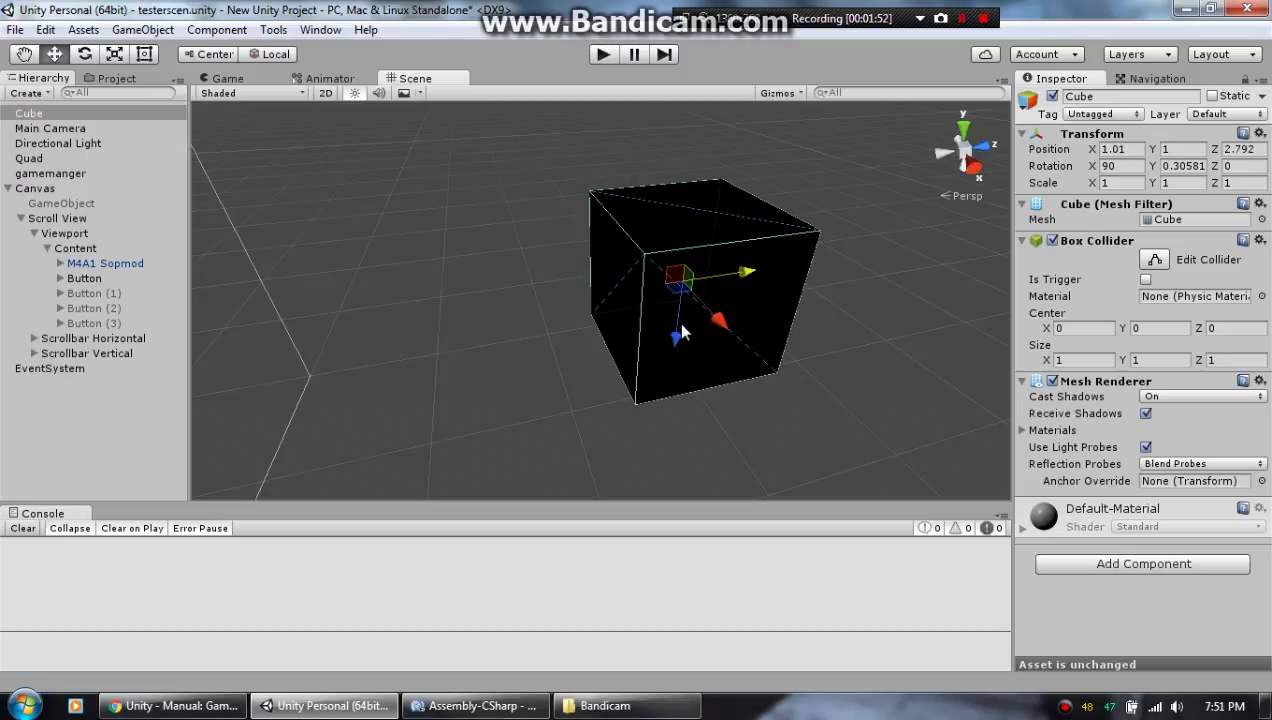
left_click_drag(672, 338, 552, 303)
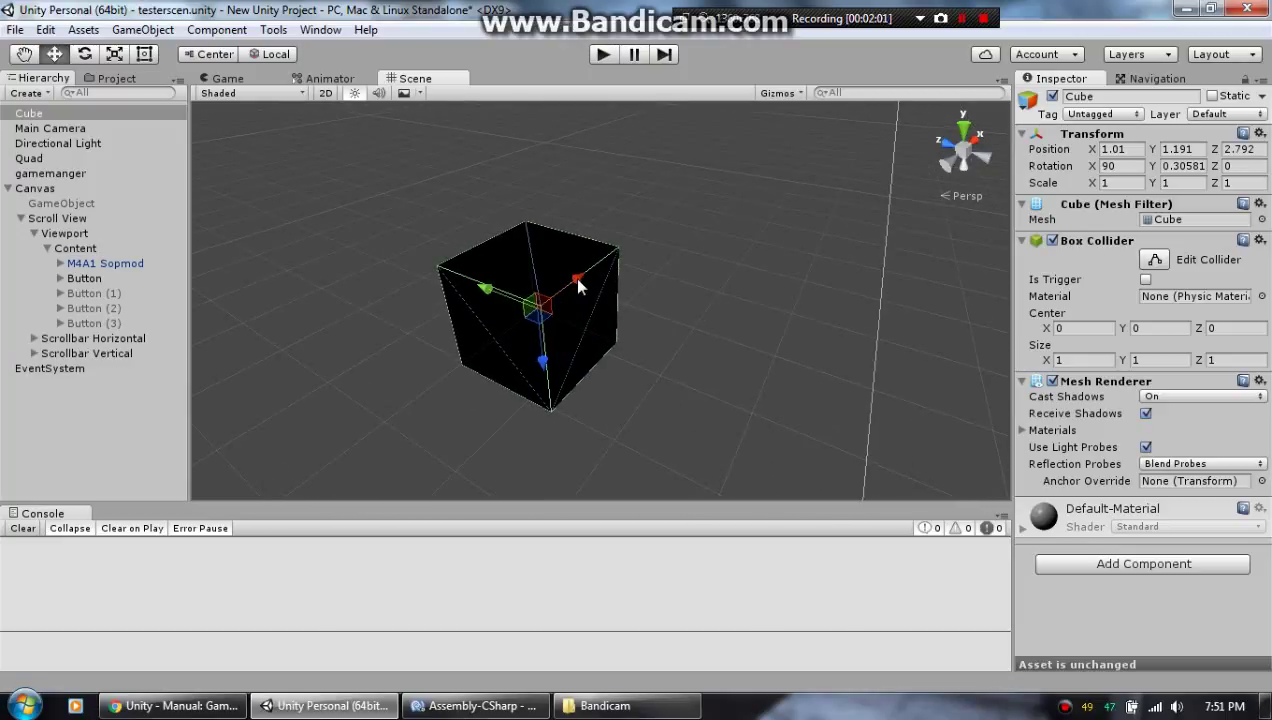
Look at the manual's cube example in Chrome, and back in Unity set the Cube's Mesh Filter mesh to None
left_click(166, 708)
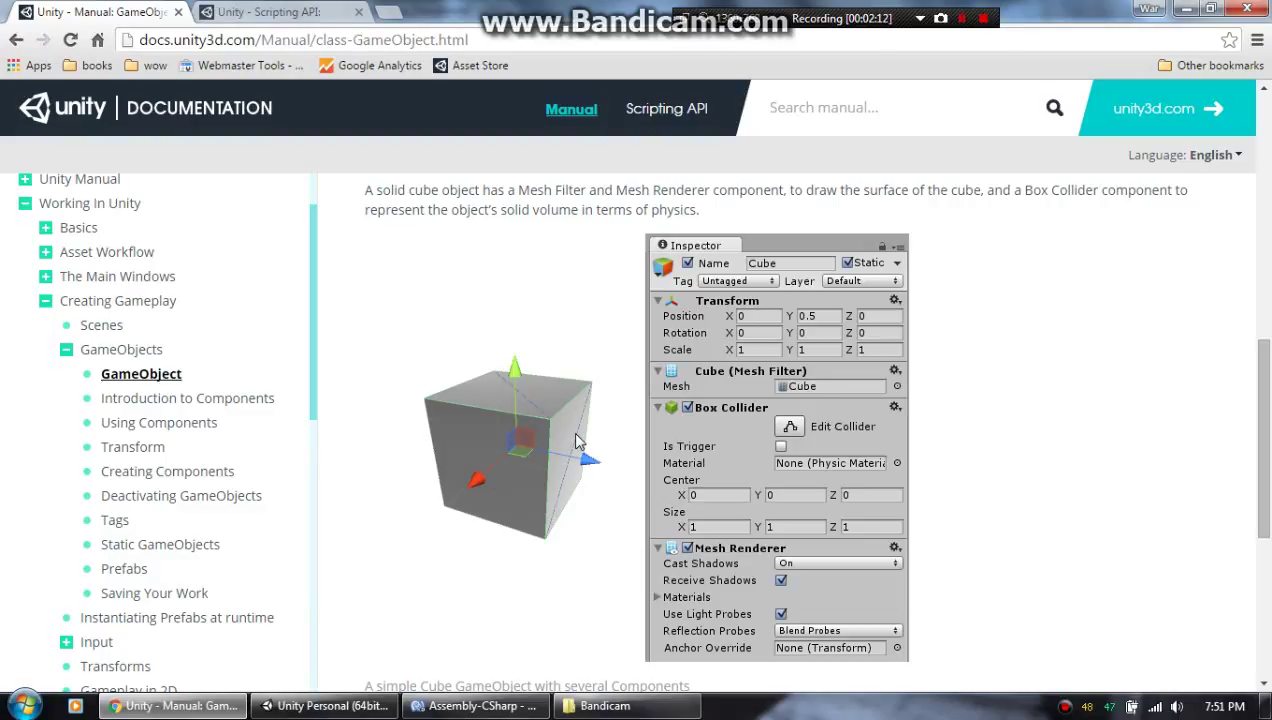
left_click(330, 706)
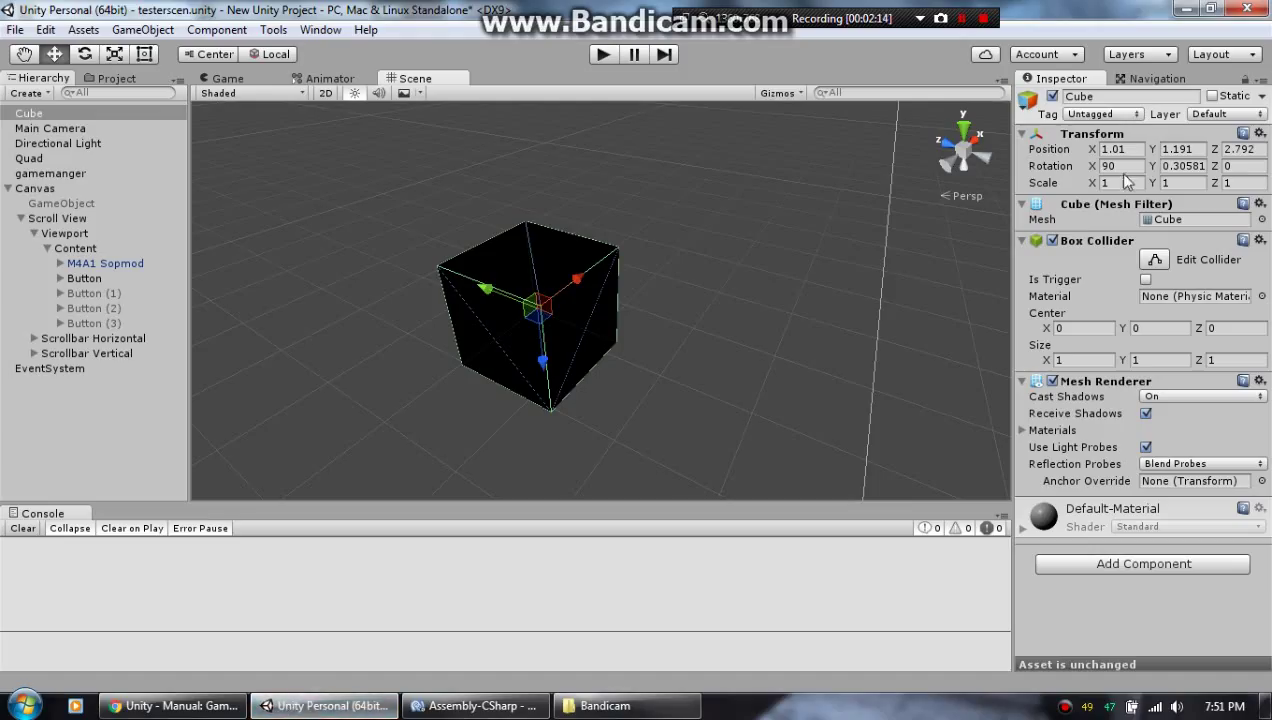
left_click(1262, 220)
left_click(524, 277)
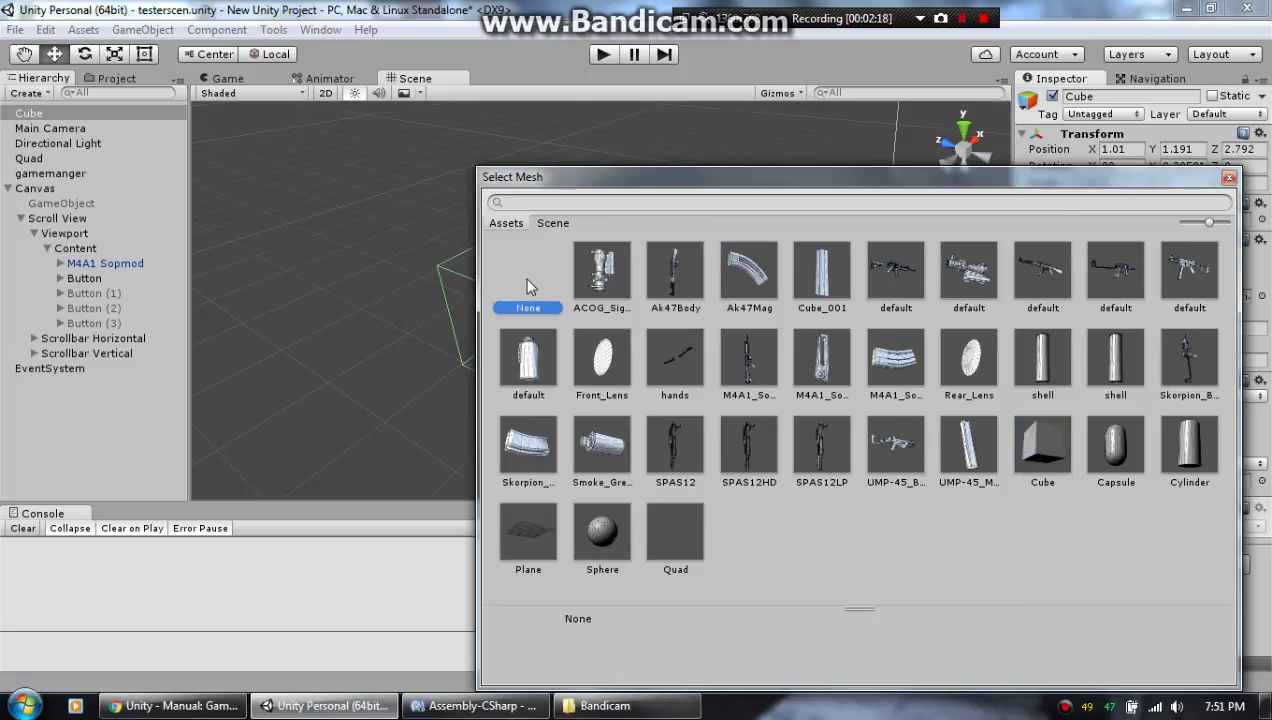
left_click(1229, 178)
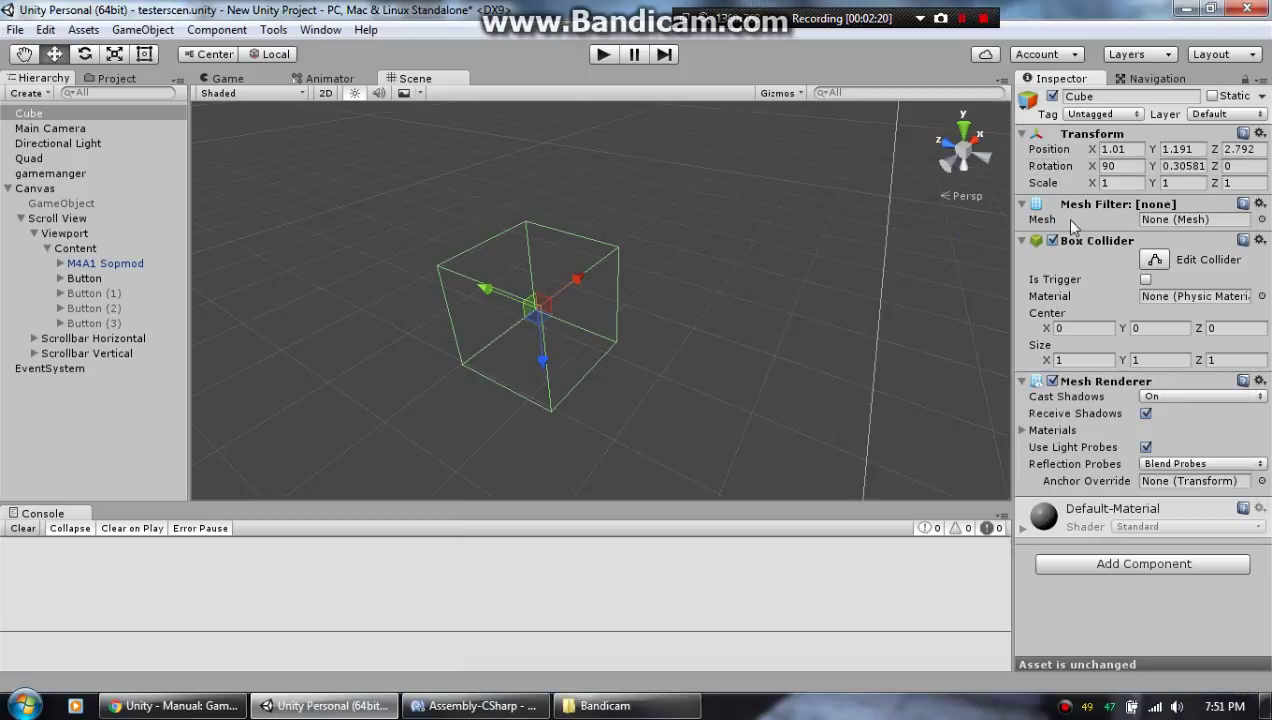
Examine the Cube's Box Collider outline from several angles without a mesh
scroll(536, 306, "up", 5)
middle_click_drag(474, 326, 630, 327)
right_click_drag(632, 327, 848, 296)
middle_click_drag(694, 302, 620, 283)
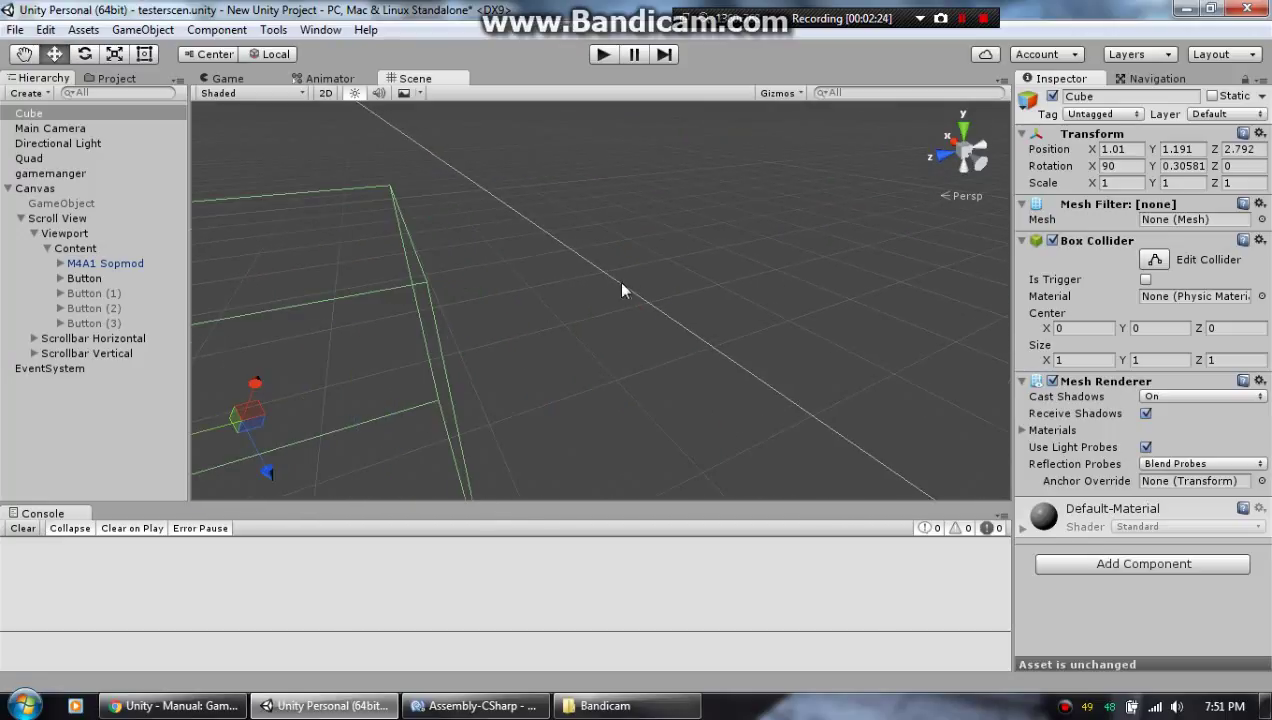
right_click_drag(620, 283, 408, 276)
middle_click_drag(604, 273, 380, 293)
scroll(499, 293, "down", 5)
scroll(500, 300, "down", 3)
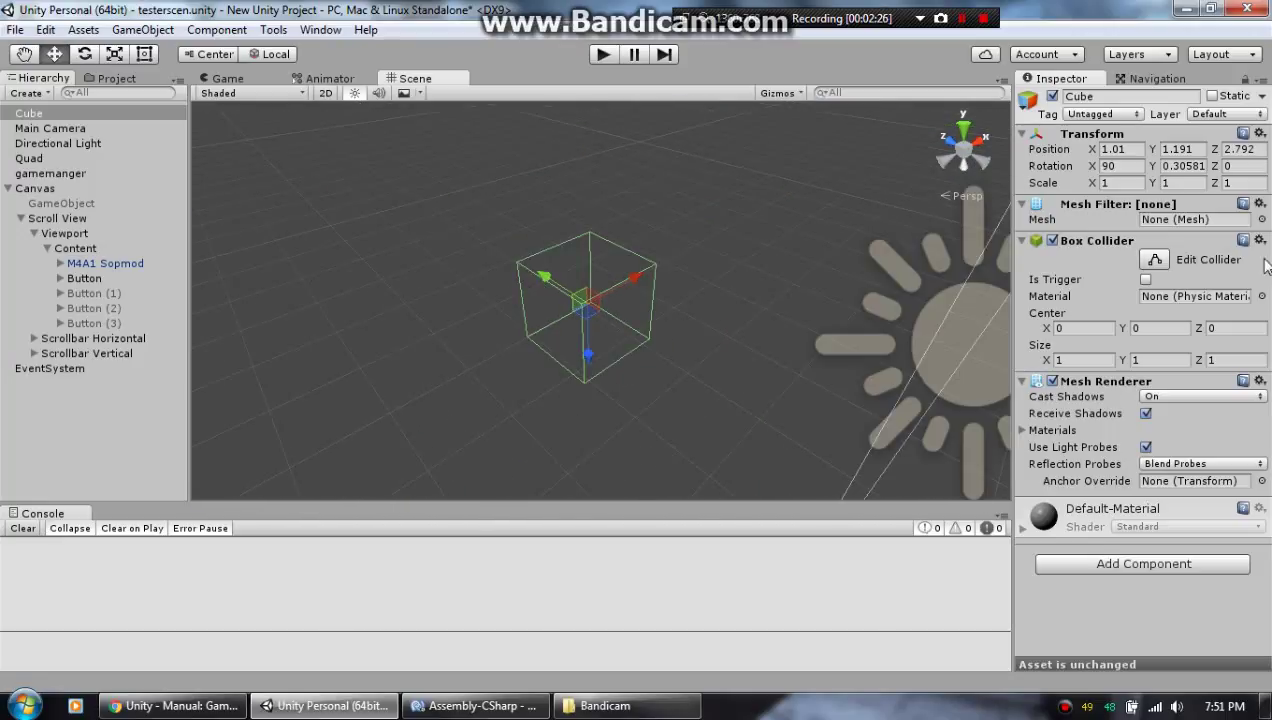
Assign the built-in Cube mesh to the Cube's Mesh Filter
left_click(1261, 219)
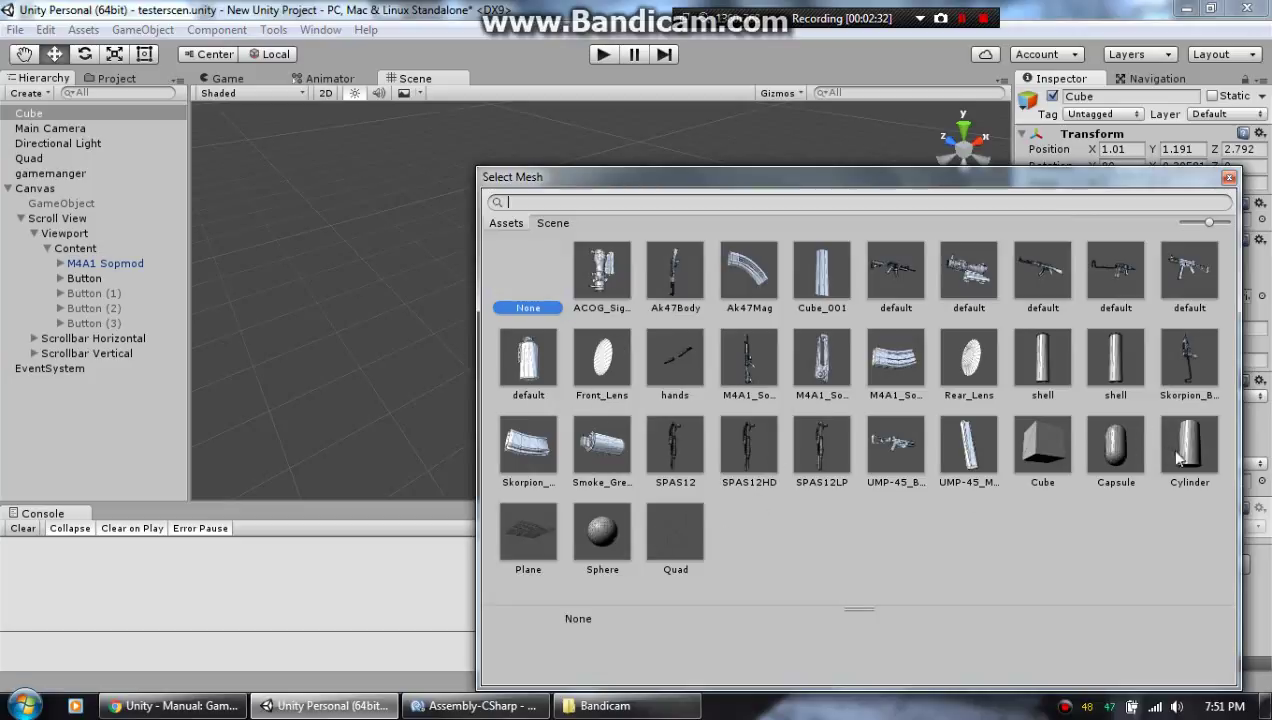
left_click(1034, 442)
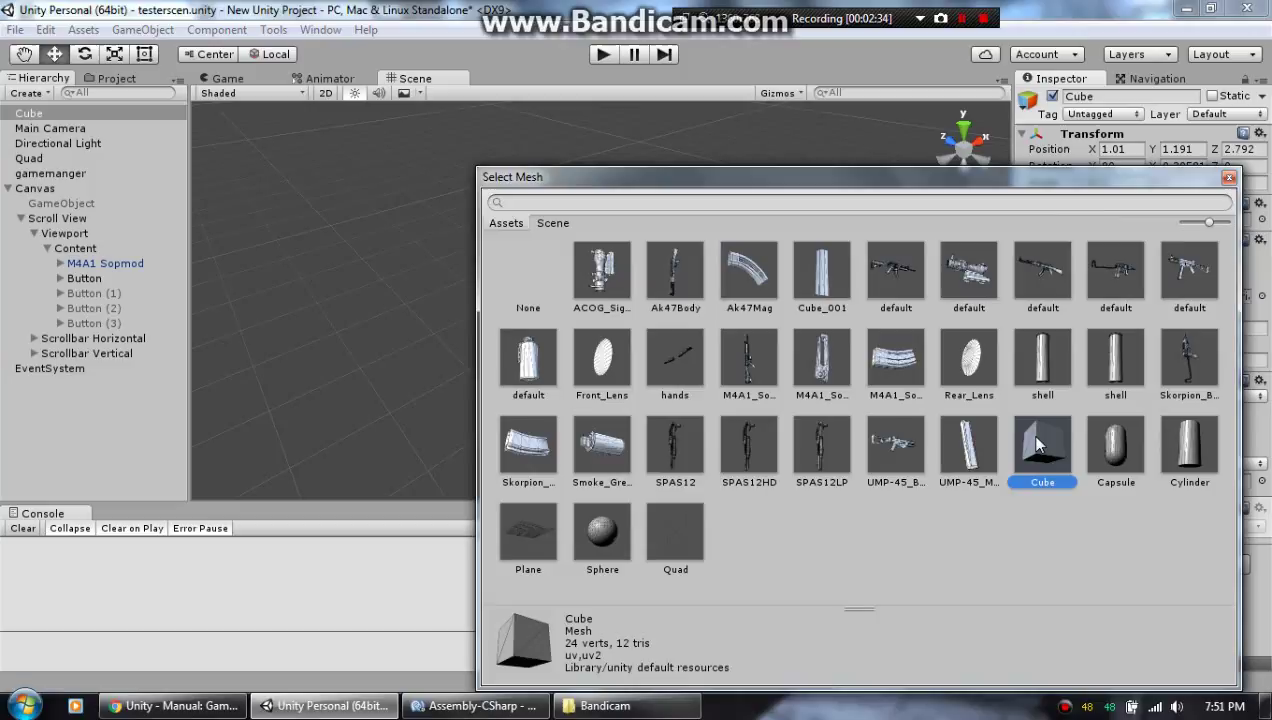
left_click(1228, 177)
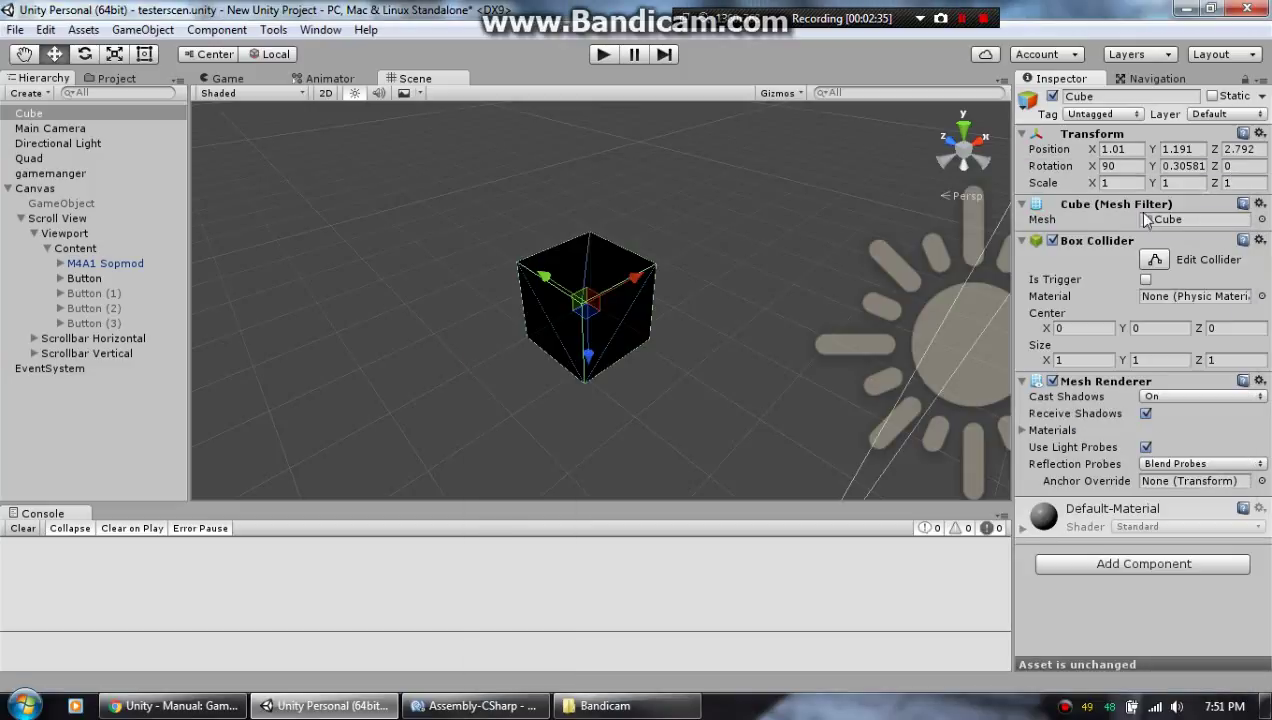
Switch the Cube's Box Collider off and on again, and raise the Cube to about Y 4.39
left_click(1052, 241)
left_click(1052, 241)
middle_click_drag(631, 293, 631, 378)
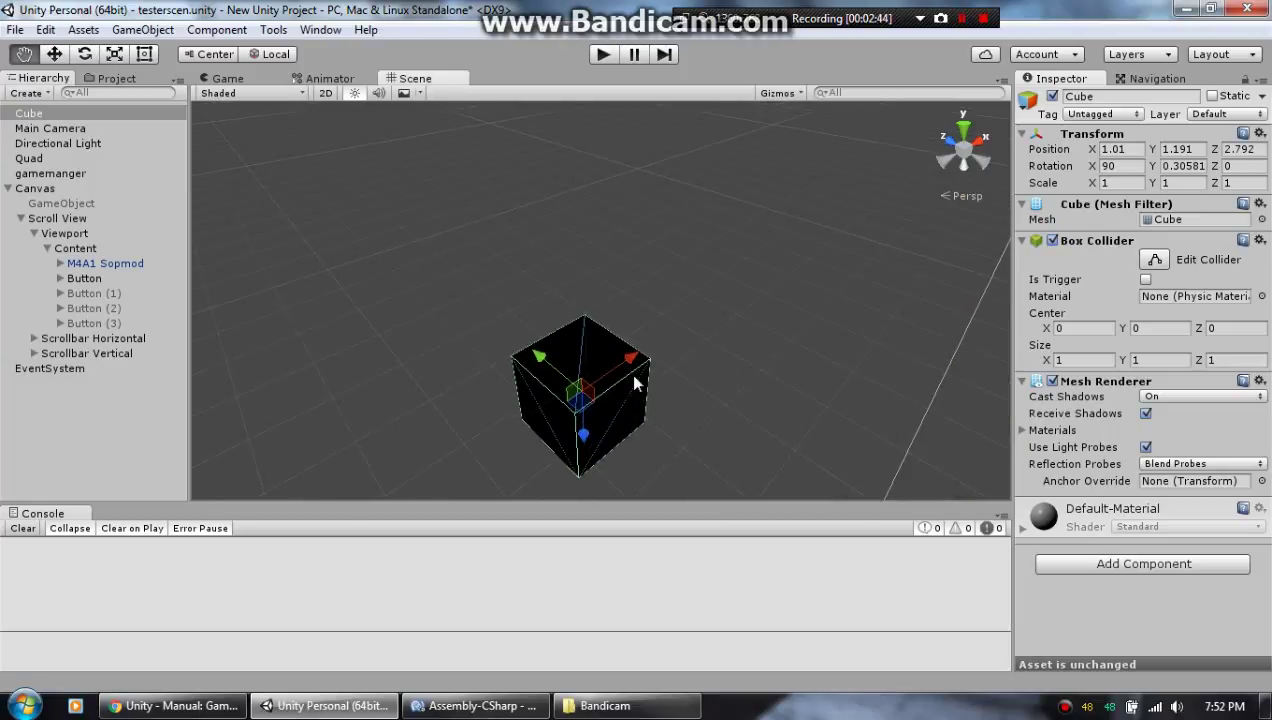
left_click_drag(580, 423, 652, 265)
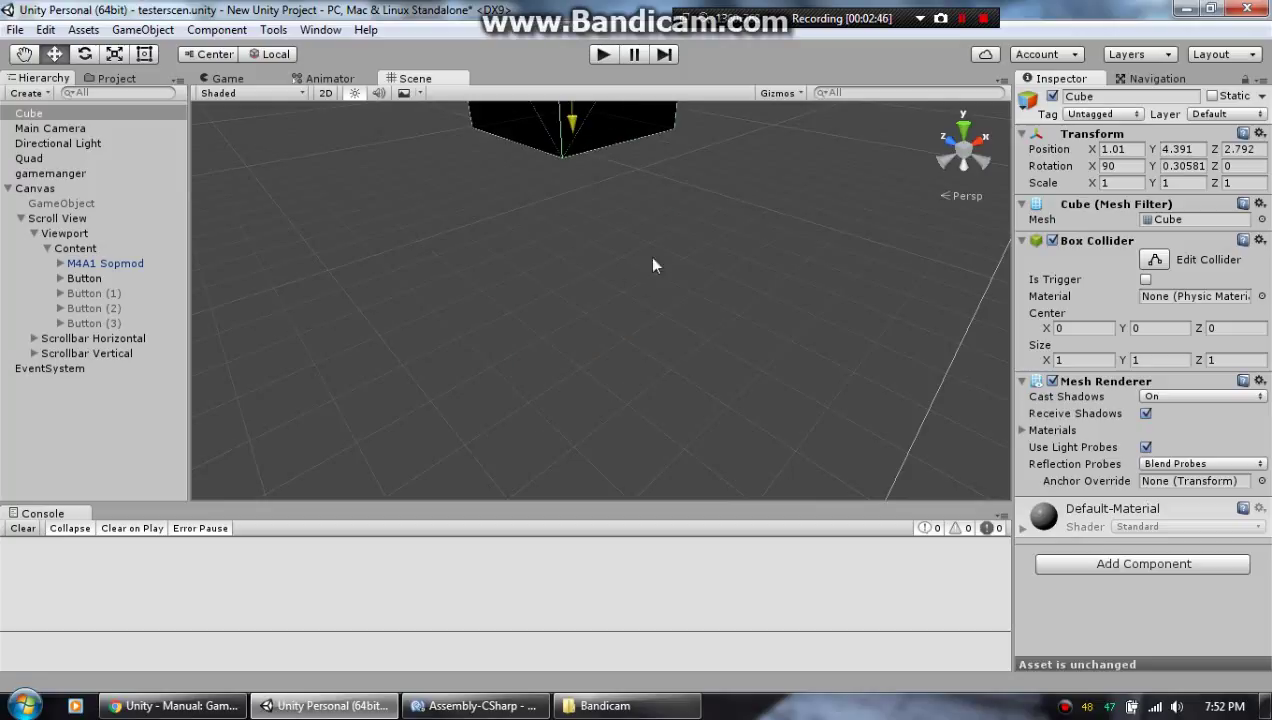
key("f")
scroll(680, 324, "down", 3)
scroll(675, 332, "up", 3)
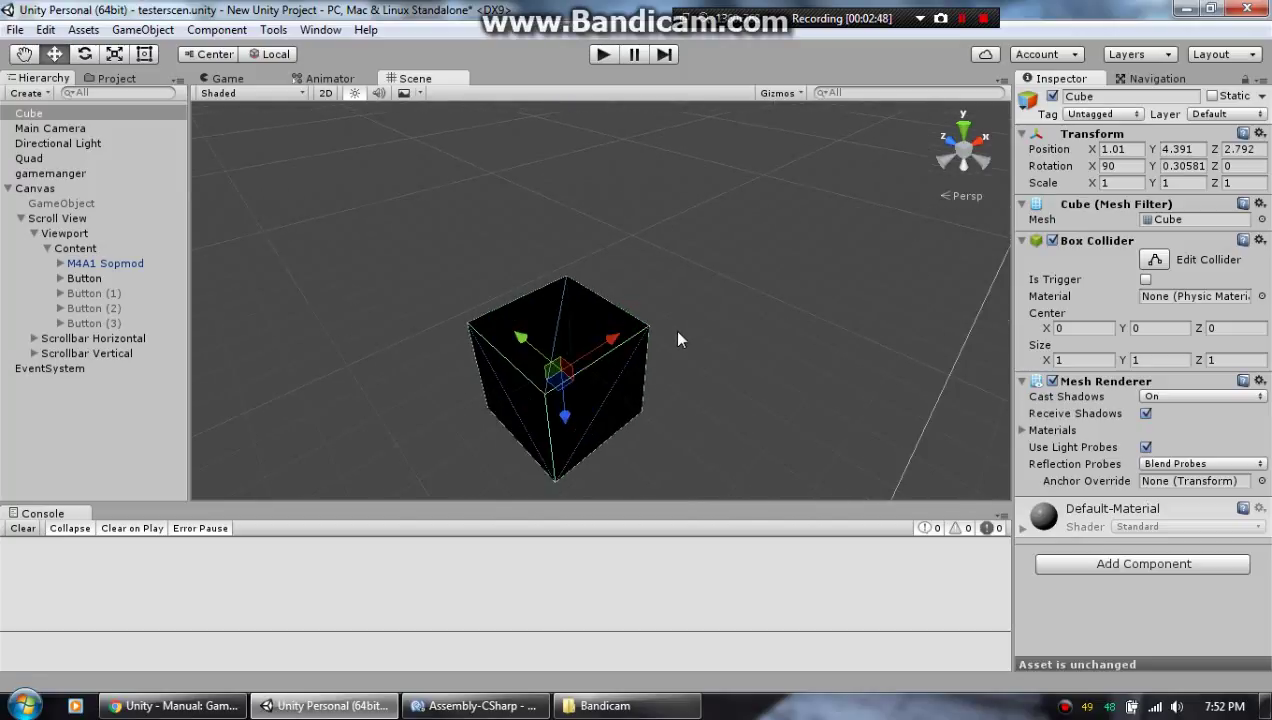
scroll(678, 340, "up", 3)
Switch to the Unity manual in Chrome and examine the components shown in the cube GameObject example
left_click(175, 706)
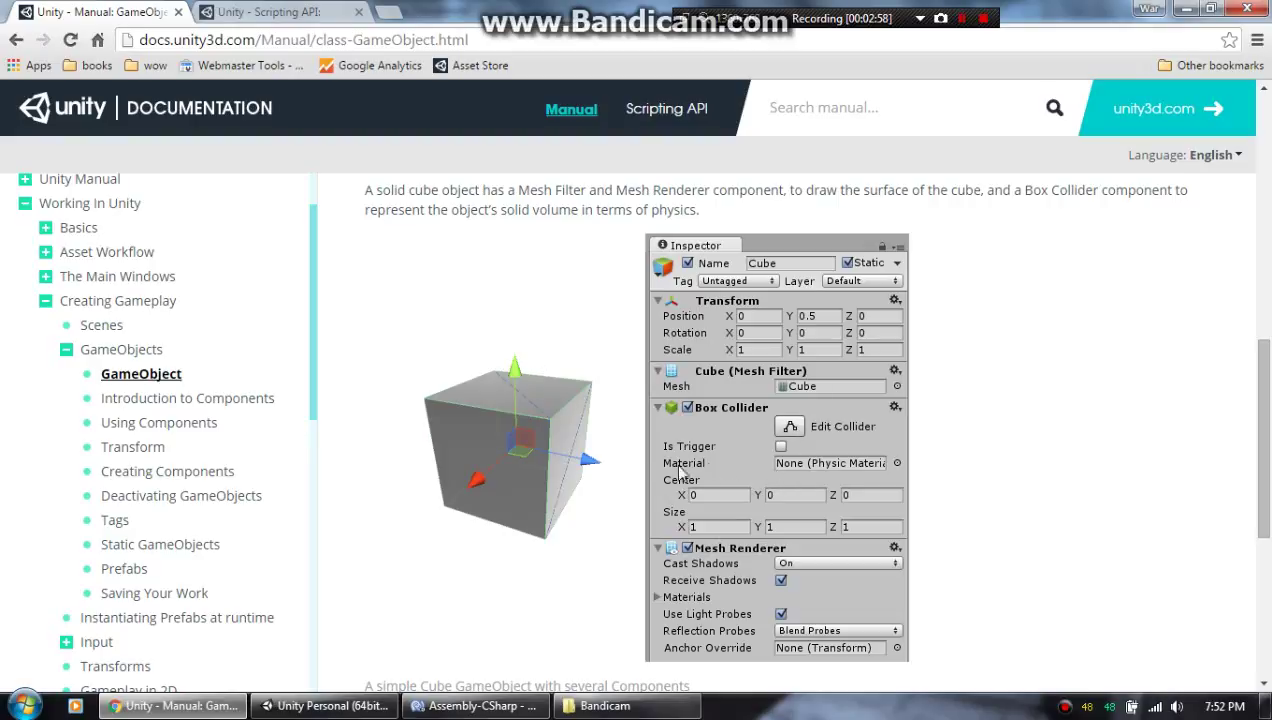
scroll(540, 462, "down", 2)
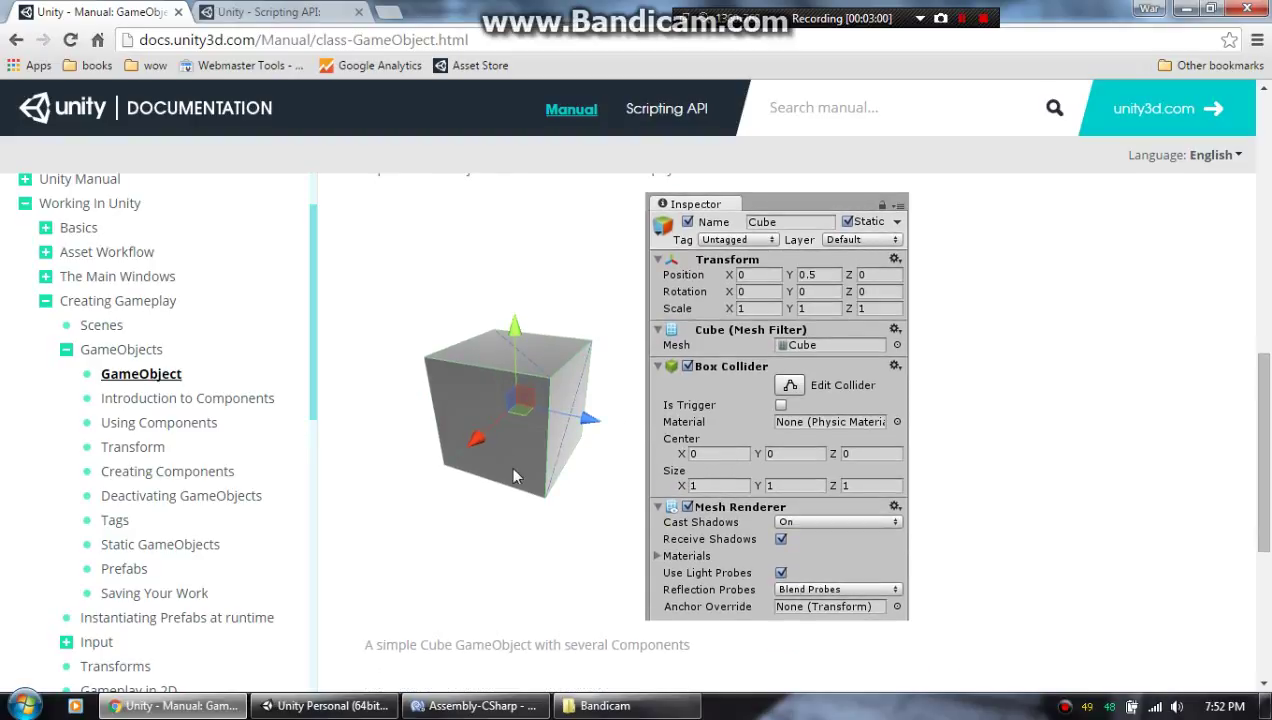
Read through the manual's simple Cube example, from its introduction down to the Details section
scroll(530, 457, "down", 1)
scroll(530, 457, "up", 2)
scroll(547, 408, "down", 1)
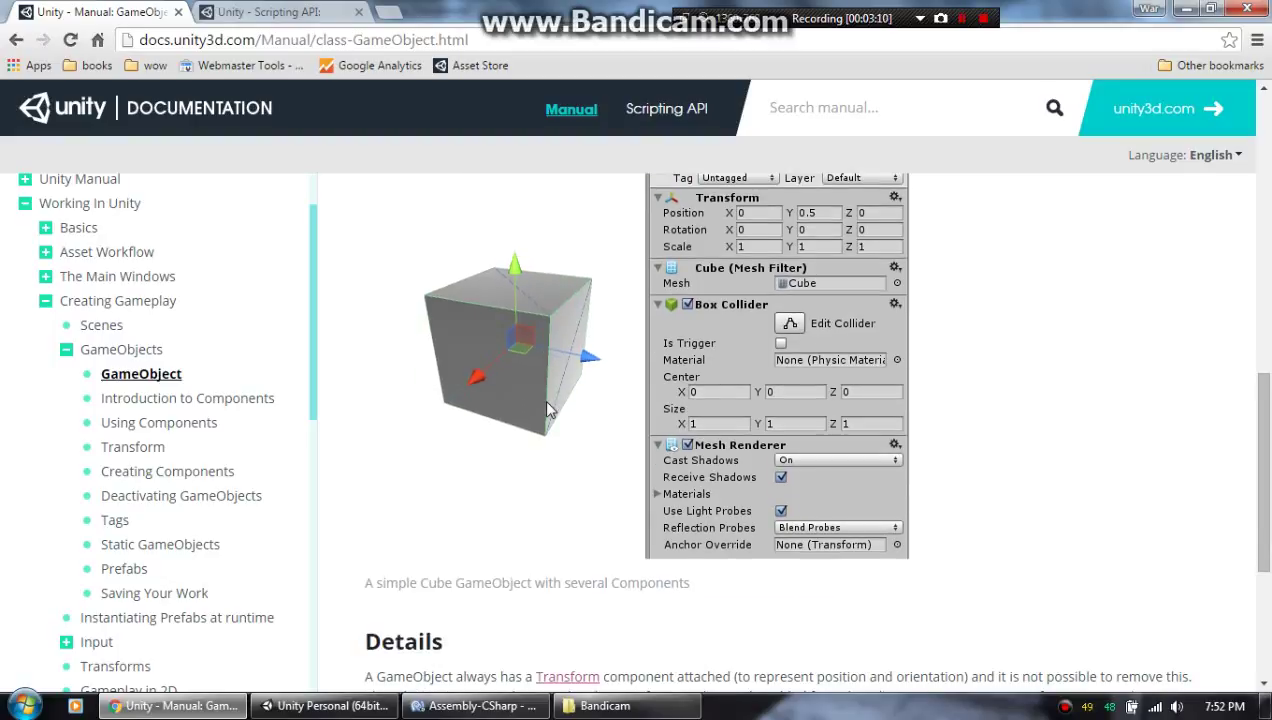
scroll(547, 408, "down", 3)
scroll(547, 408, "up", 6)
scroll(547, 408, "down", 3)
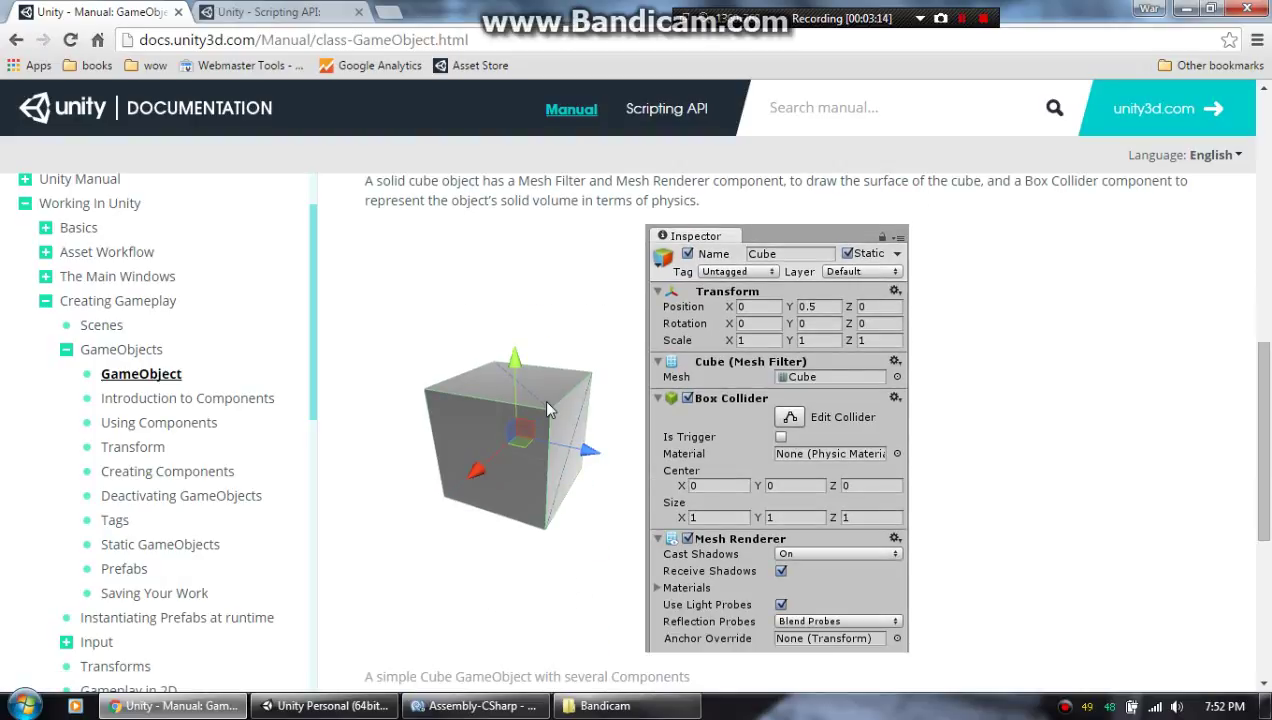
Switch back to Unity and add a 3D Plane to the scene
left_click(325, 705)
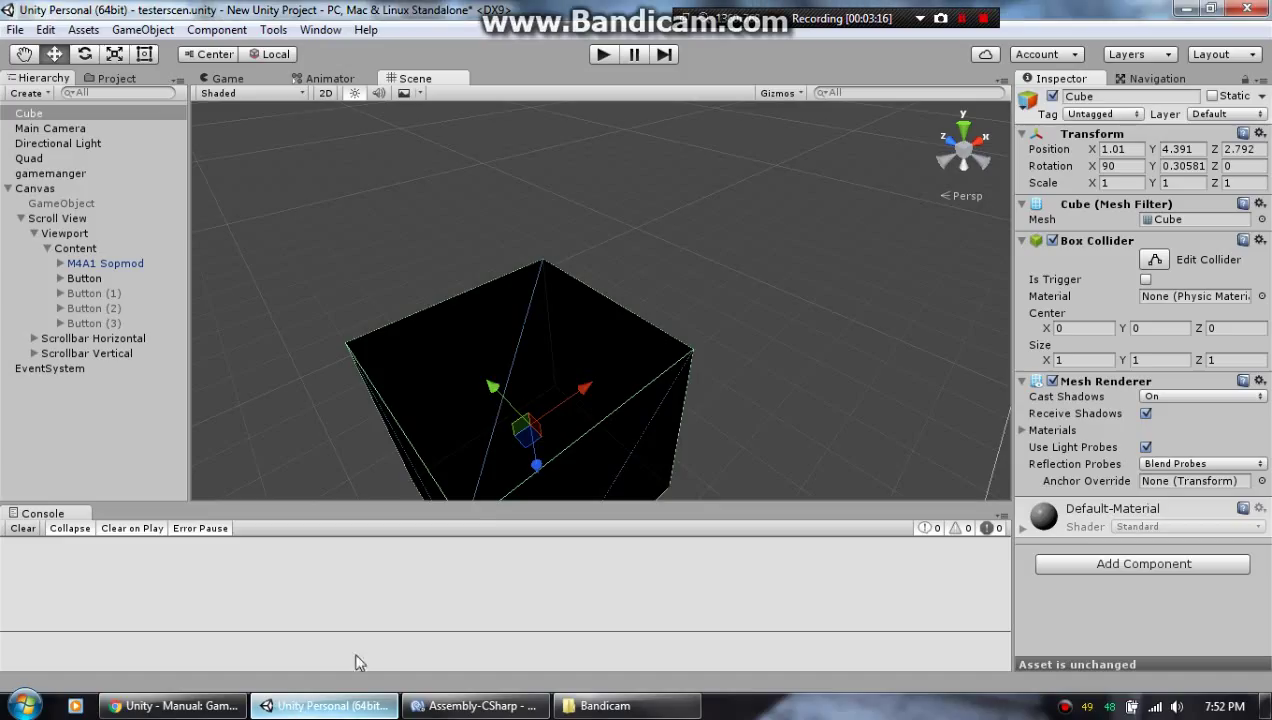
scroll(497, 281, "down", 5)
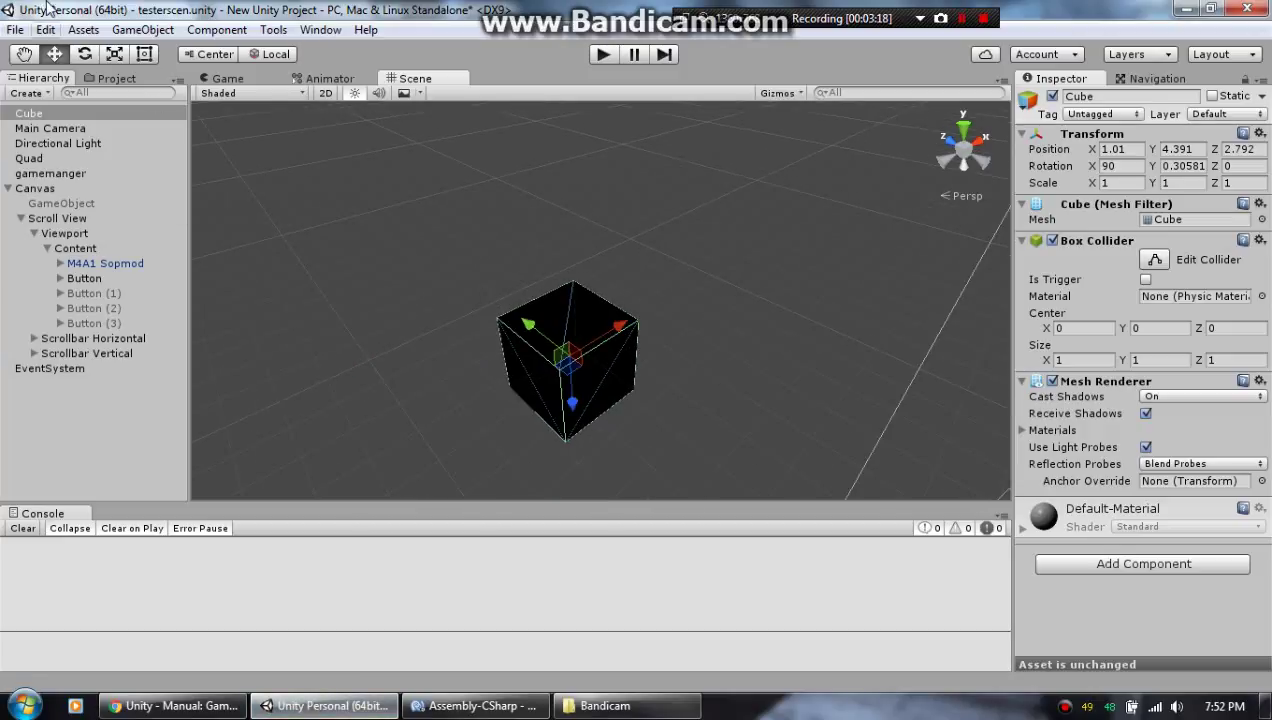
left_click(15, 29)
mouse_move(82, 30)
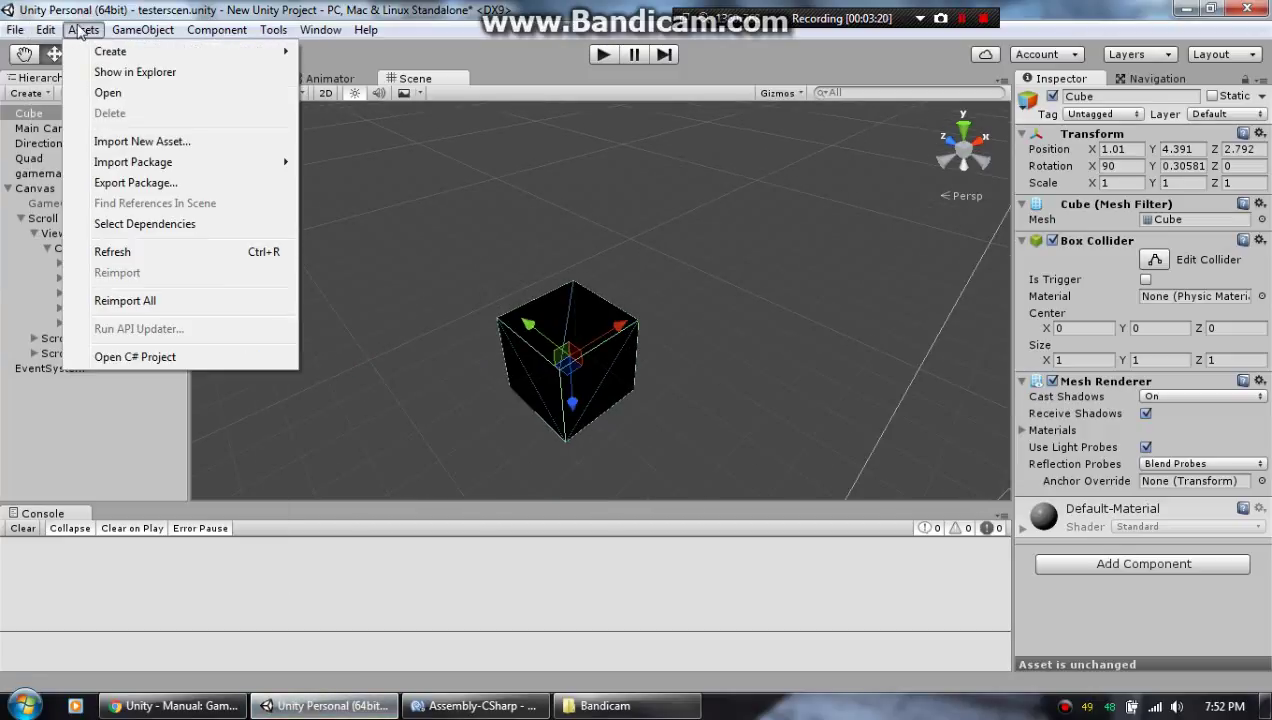
mouse_move(142, 29)
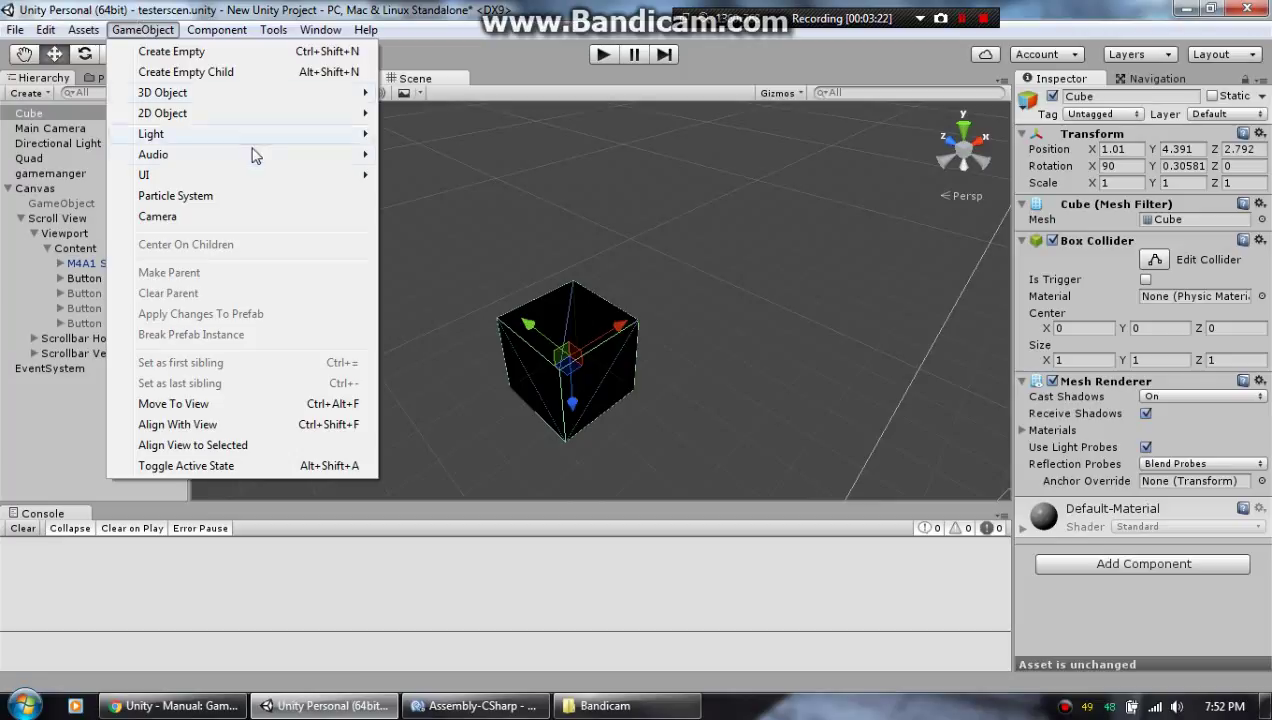
mouse_move(307, 92)
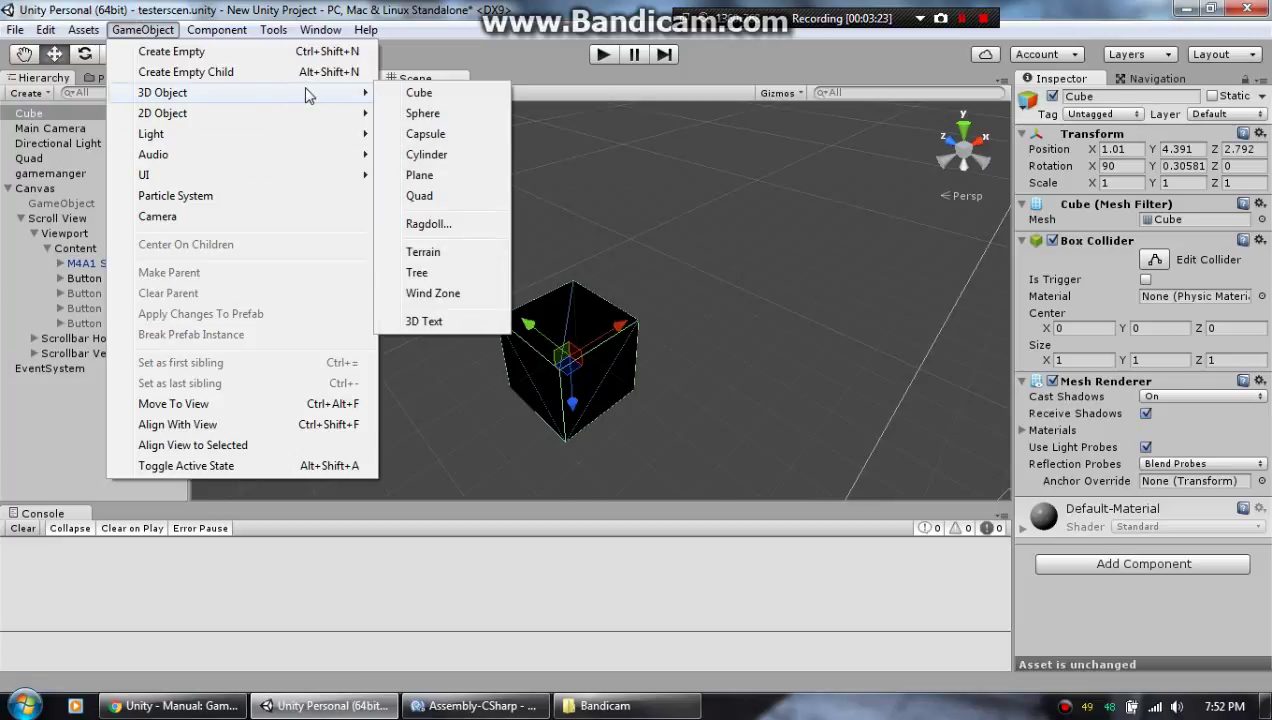
left_click(490, 184)
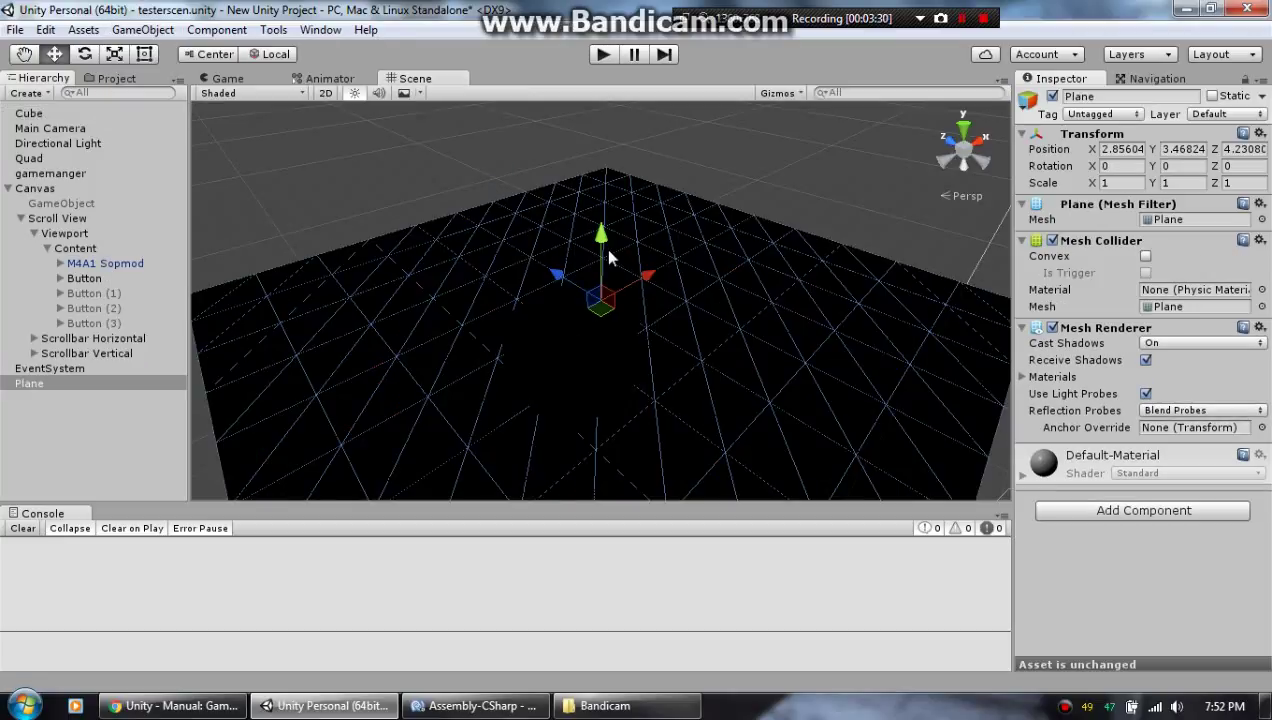
Raise the Plane to Y 5.56 and stand it upright with rotation X 90 and Y about -90.58
left_click_drag(603, 252, 568, 154)
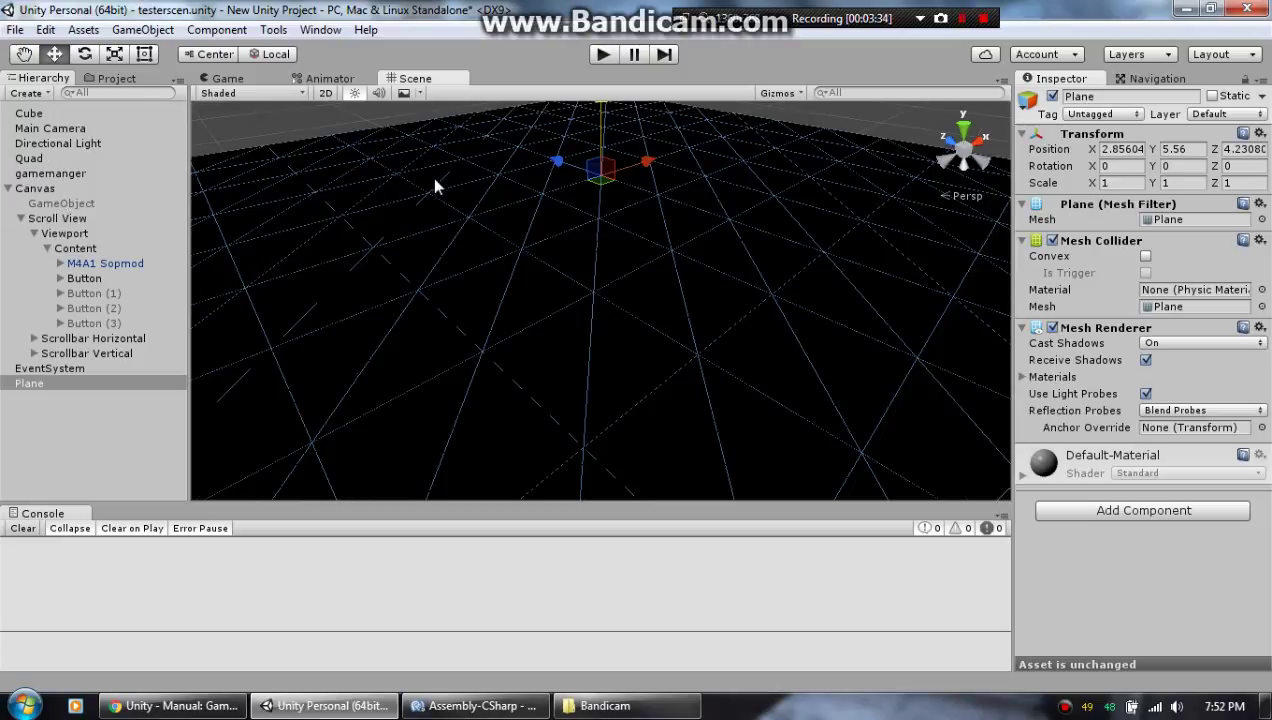
scroll(438, 200, "down", 6)
middle_click_drag(398, 265, 476, 320)
left_click_drag(476, 327, 397, 300, "alt")
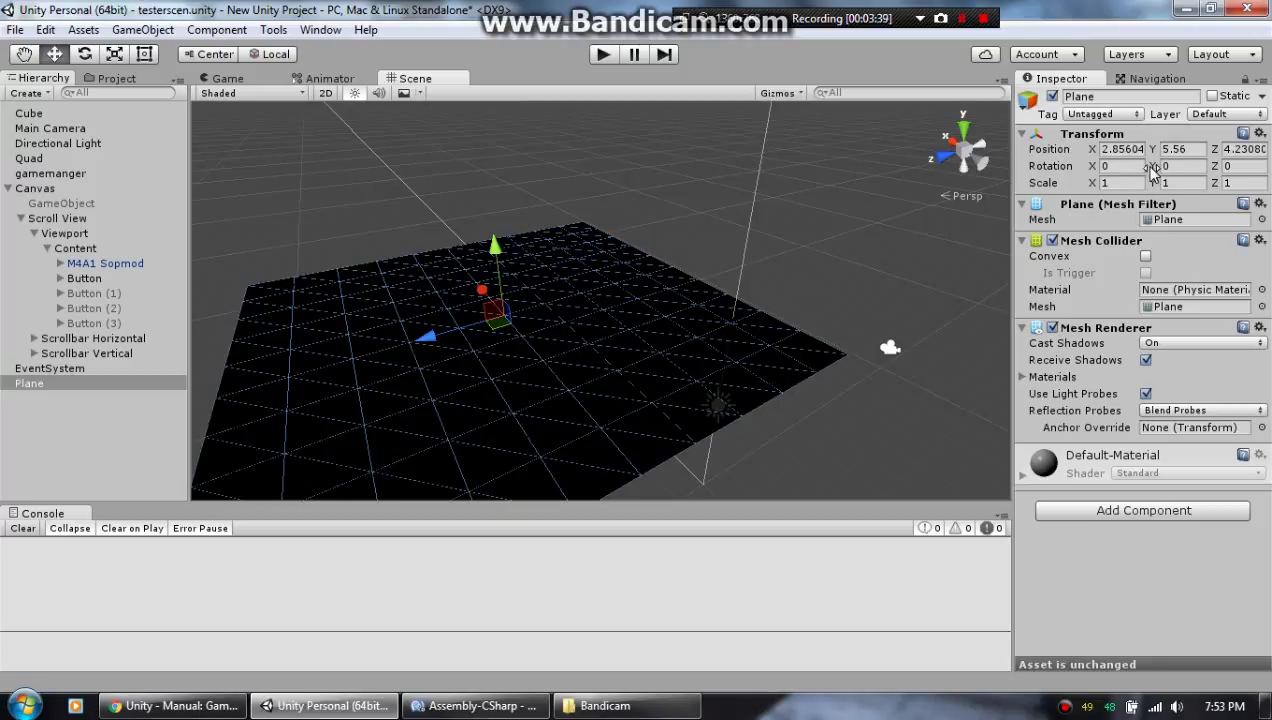
left_click_drag(1155, 172, 966, 333)
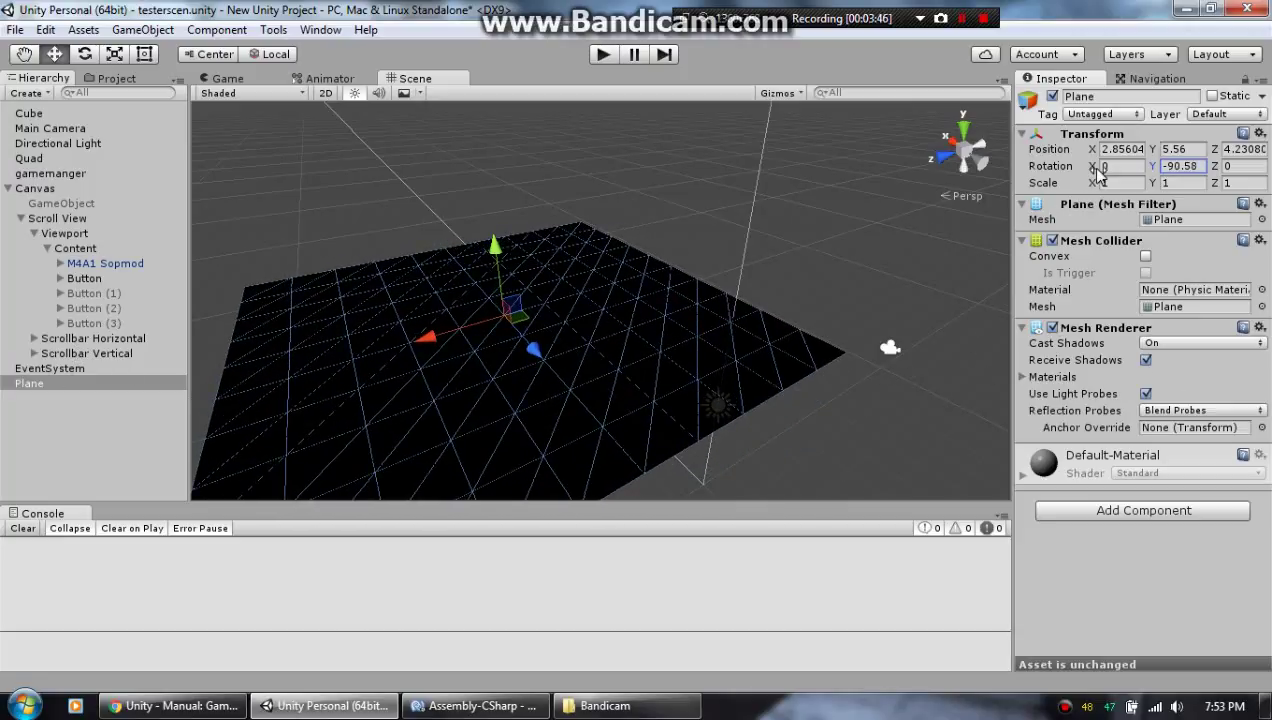
left_click_drag(1092, 166, 1210, 400)
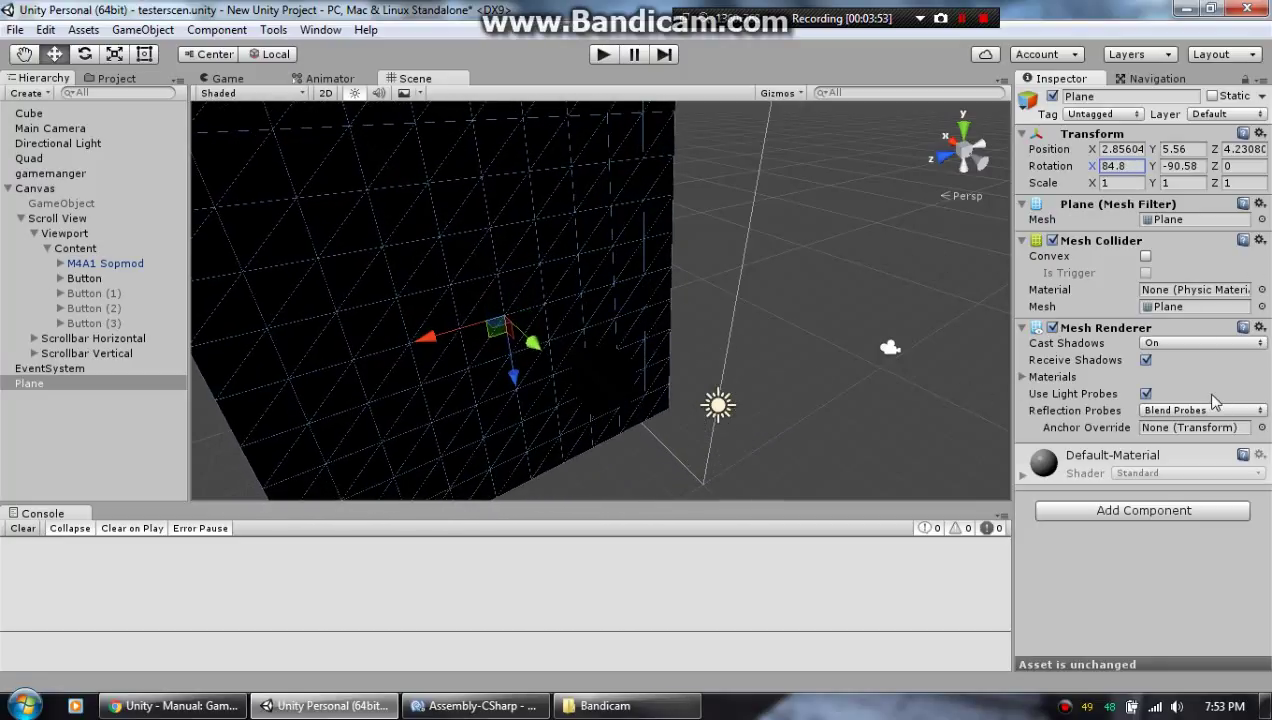
left_click(1126, 167)
type("90")
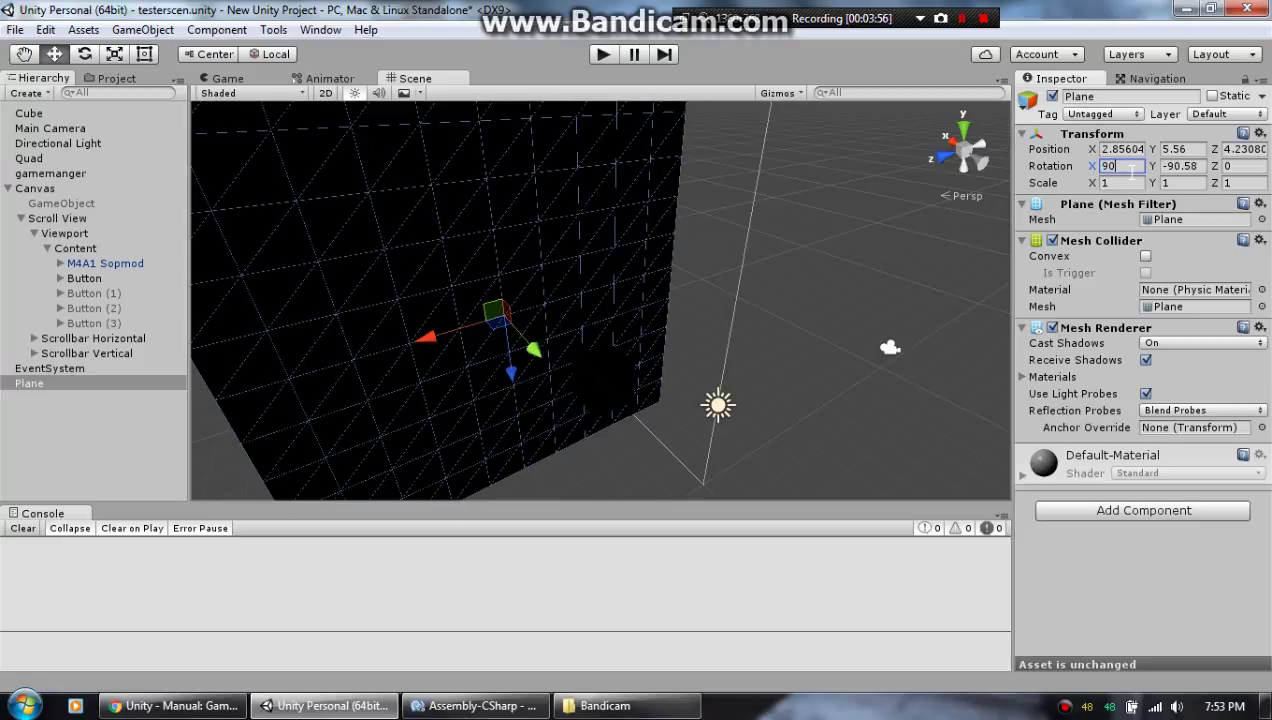
Switch the Plane's Mesh Renderer off and on again twice while viewing its rendered face
left_click_drag(458, 170, 444, 310, "alt")
scroll(589, 329, "down", 3)
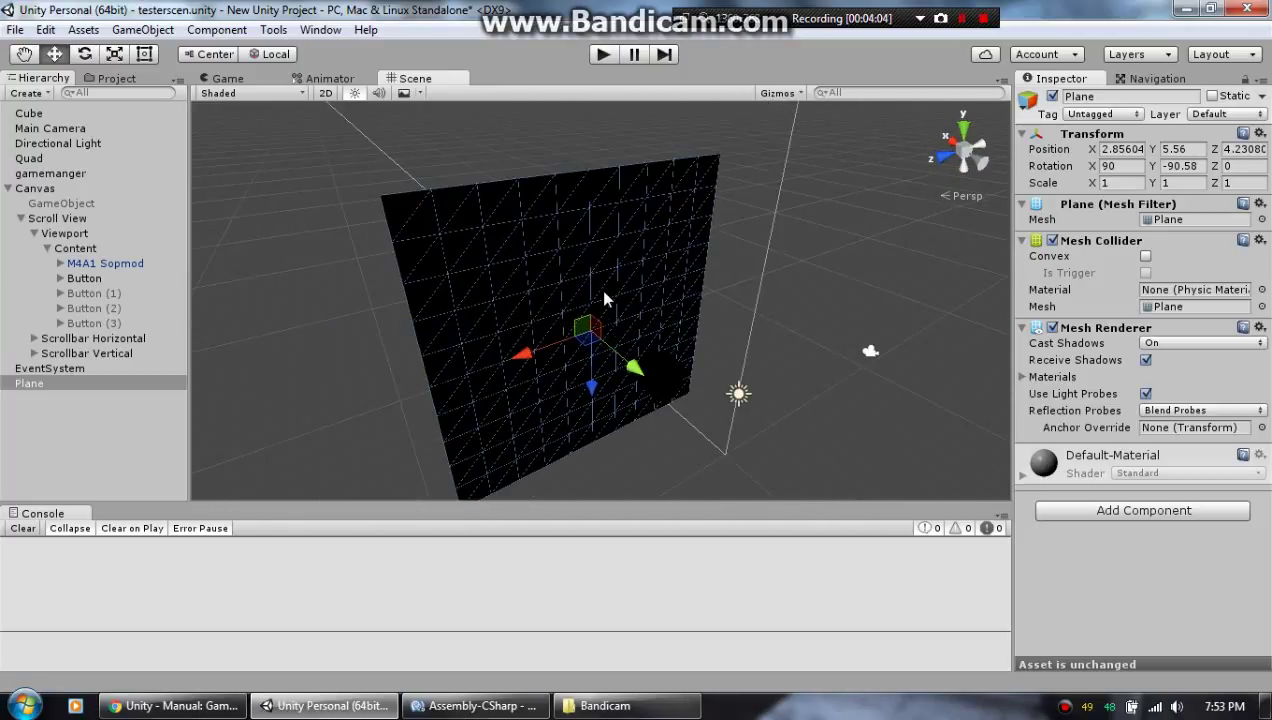
left_click_drag(604, 297, 439, 368, "alt")
scroll(530, 340, "up", 4)
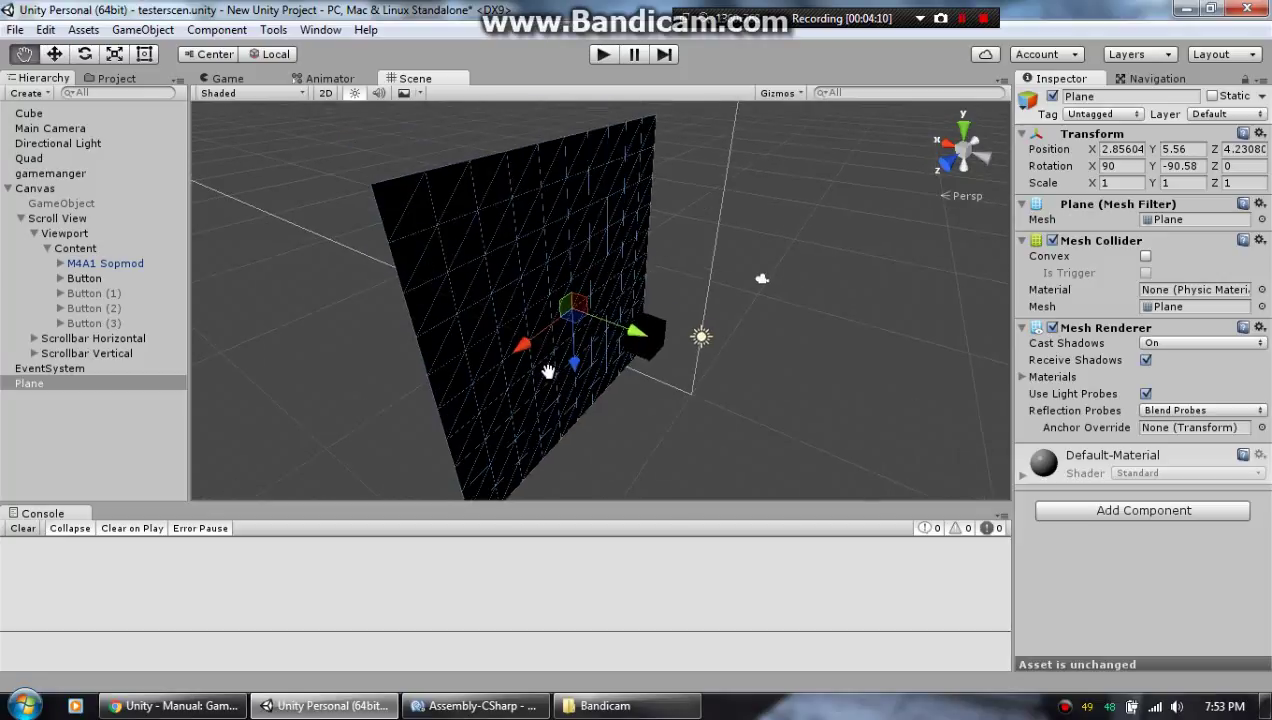
mouse_move(557, 379)
middle_mouse_down()
mouse_move(598, 402)
mouse_move(572, 392)
mouse_move(567, 373)
middle_mouse_up()
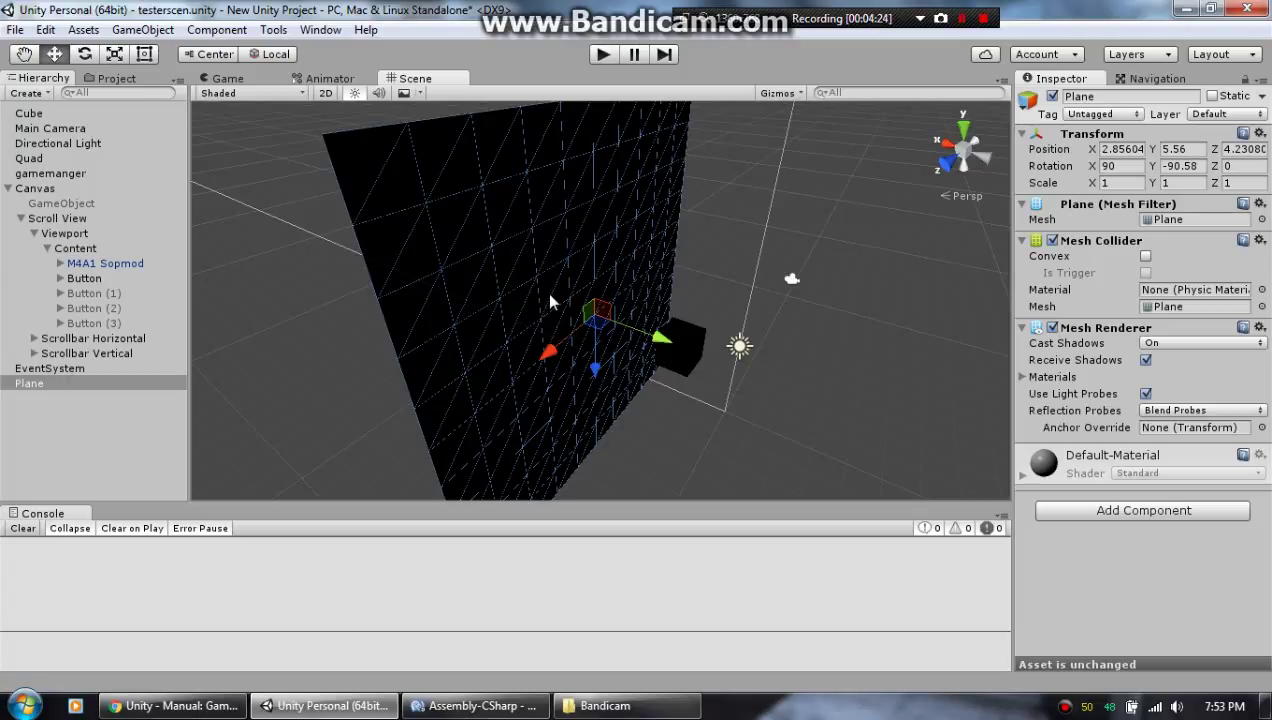
middle_click_drag(543, 303, 480, 315)
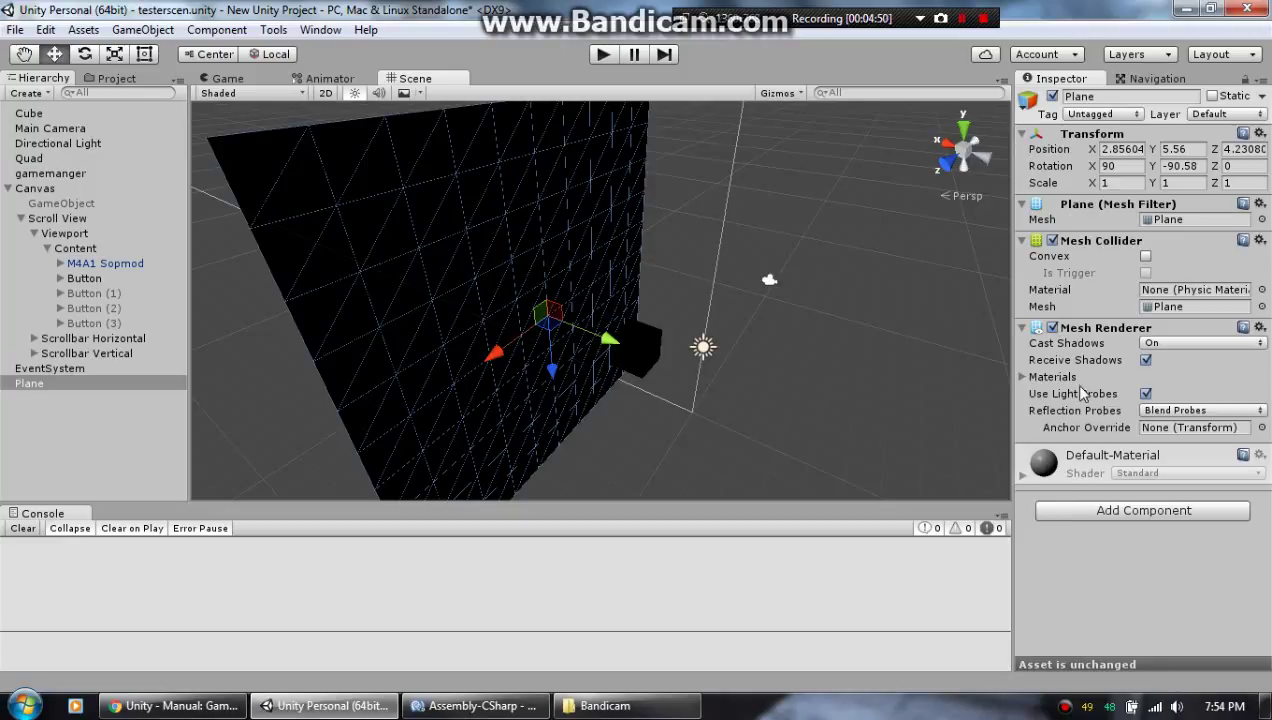
left_click(1052, 328)
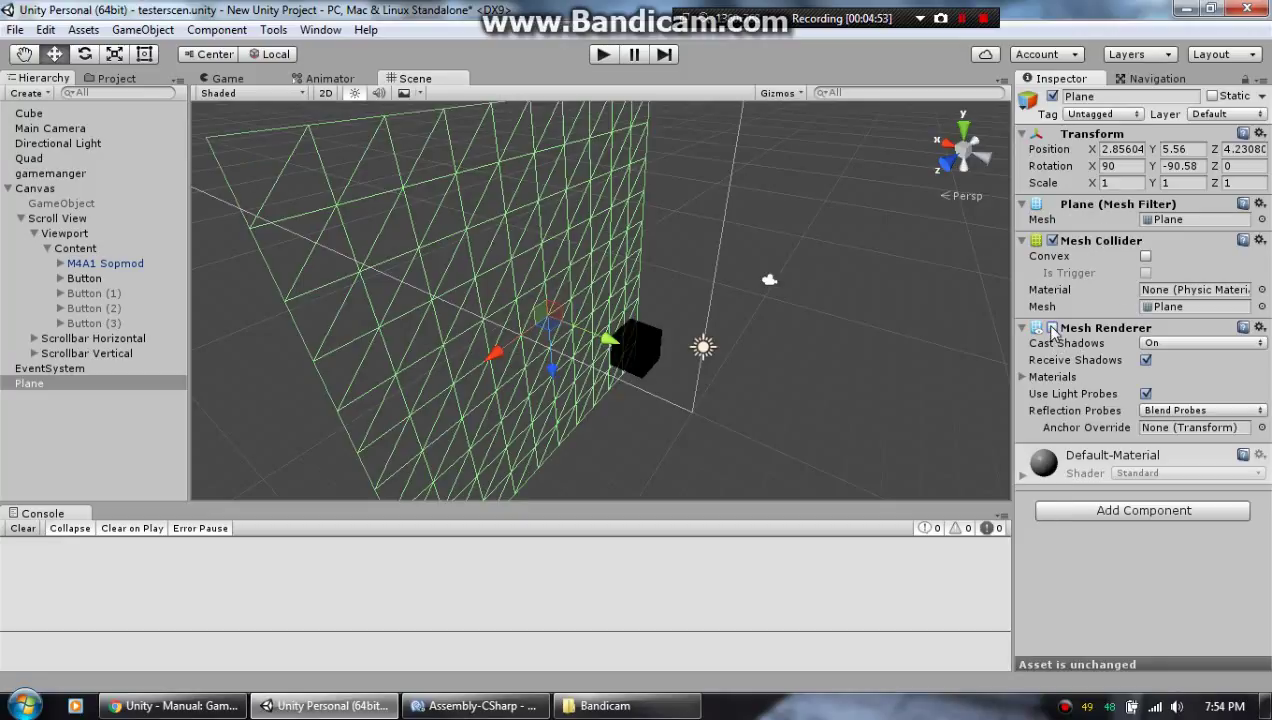
left_click(1052, 330)
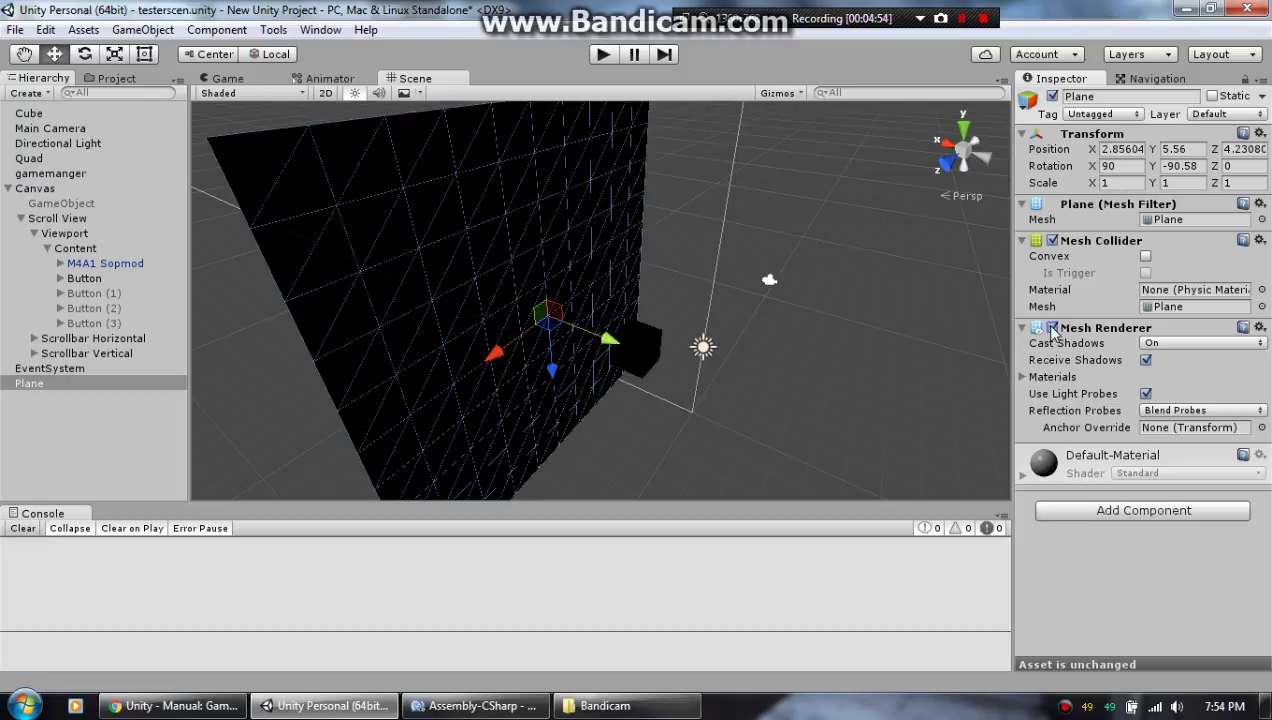
left_click(1052, 330)
left_click(1052, 330)
View the Plane from its back side and switch its Mesh Renderer off and on again repeatedly
middle_click_drag(584, 376, 731, 399)
right_click_drag(675, 404, 912, 390)
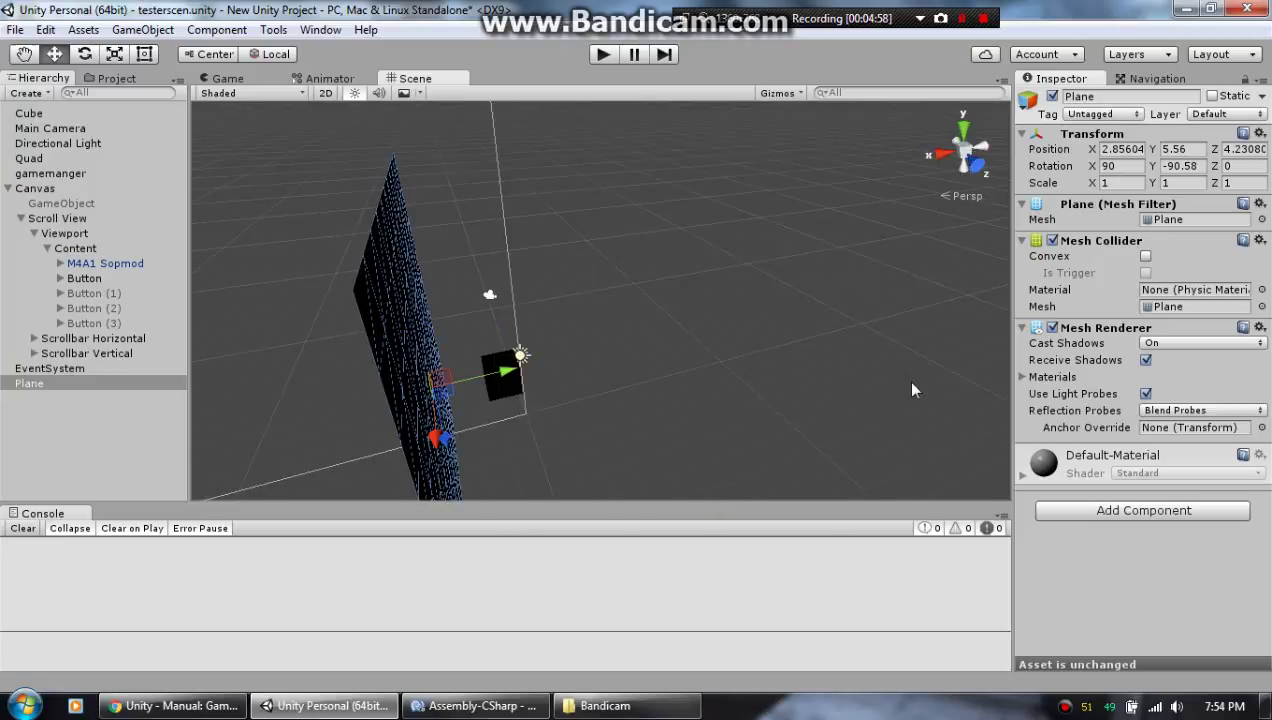
middle_click_drag(558, 398, 746, 350)
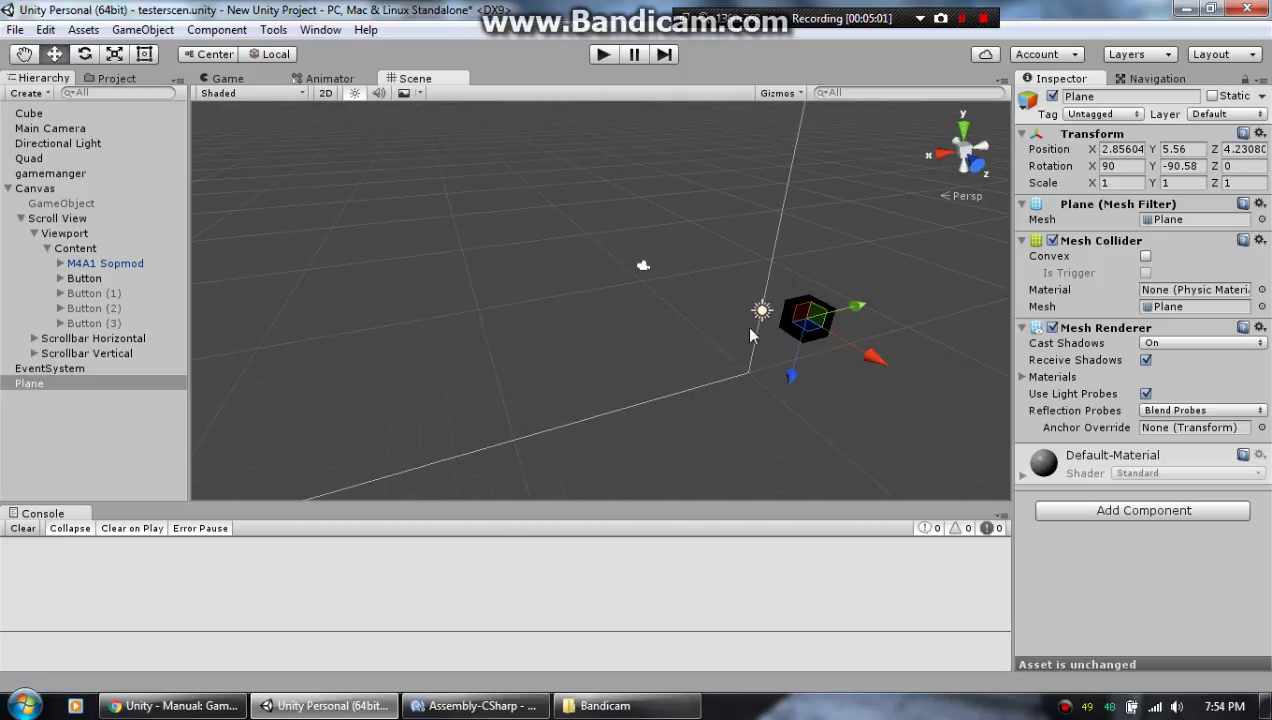
left_click(1052, 328)
left_click(1054, 329)
left_click(1054, 329)
left_click(1054, 329)
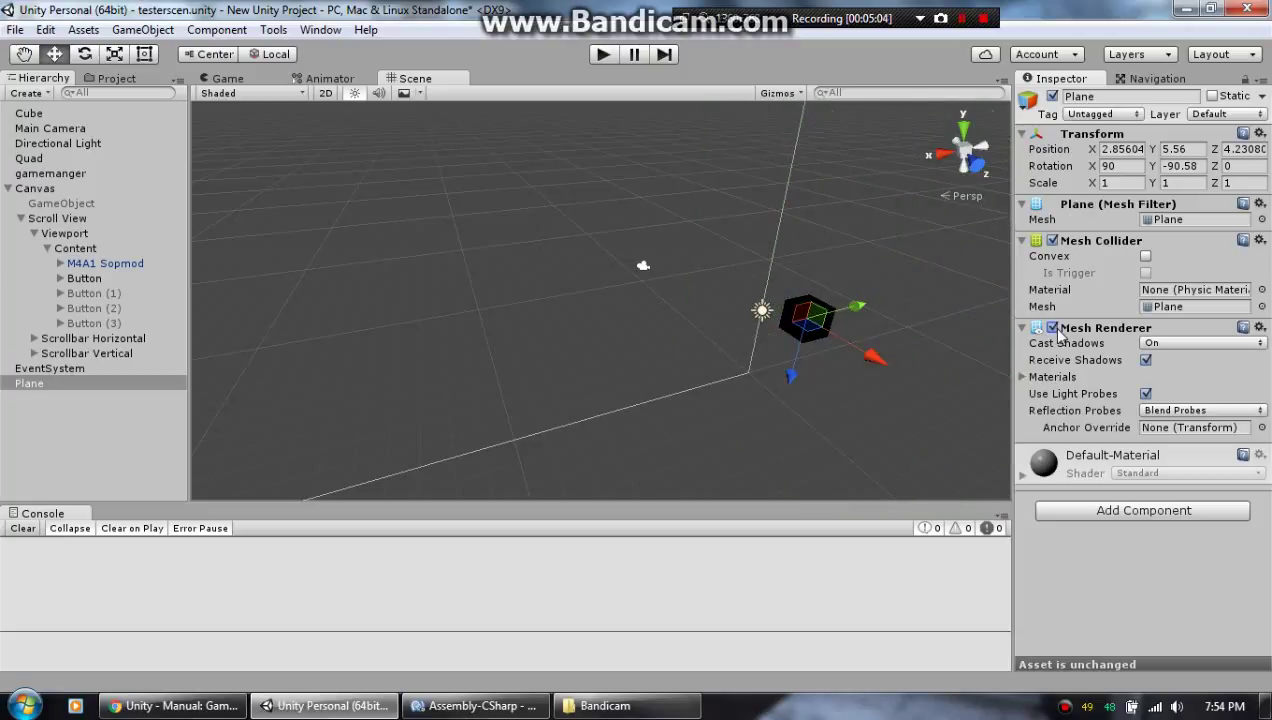
left_click(1054, 329)
left_click(1054, 329)
Show the Main Camera's view in the Game view and deactivate the Canvas
left_click_drag(822, 372, 617, 360, "alt")
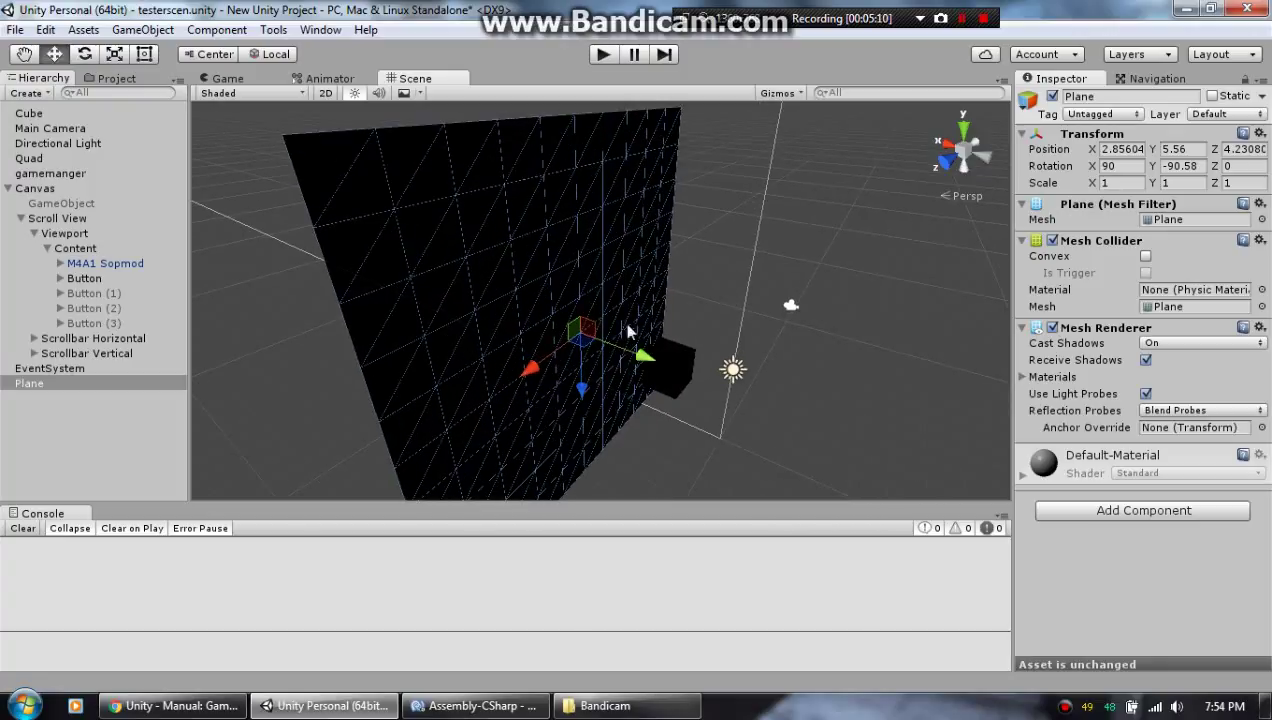
left_click_drag(533, 347, 260, 270, "alt")
left_click(70, 129)
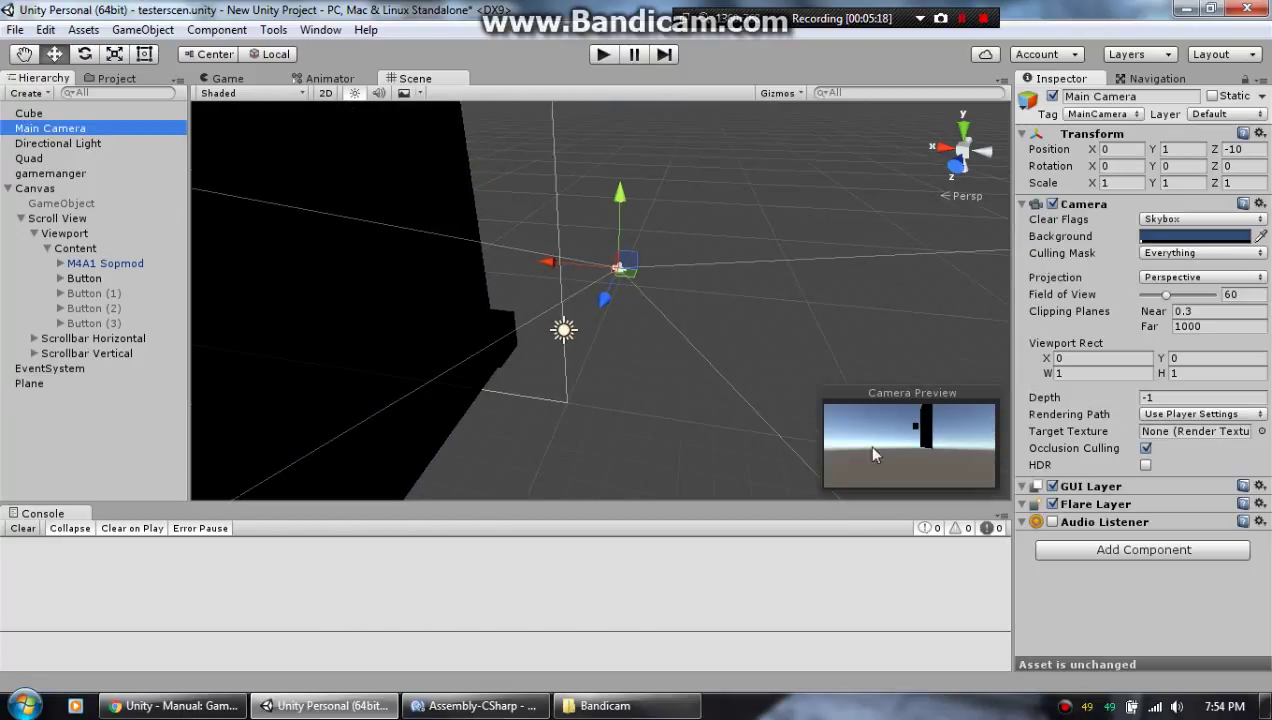
left_click(240, 82)
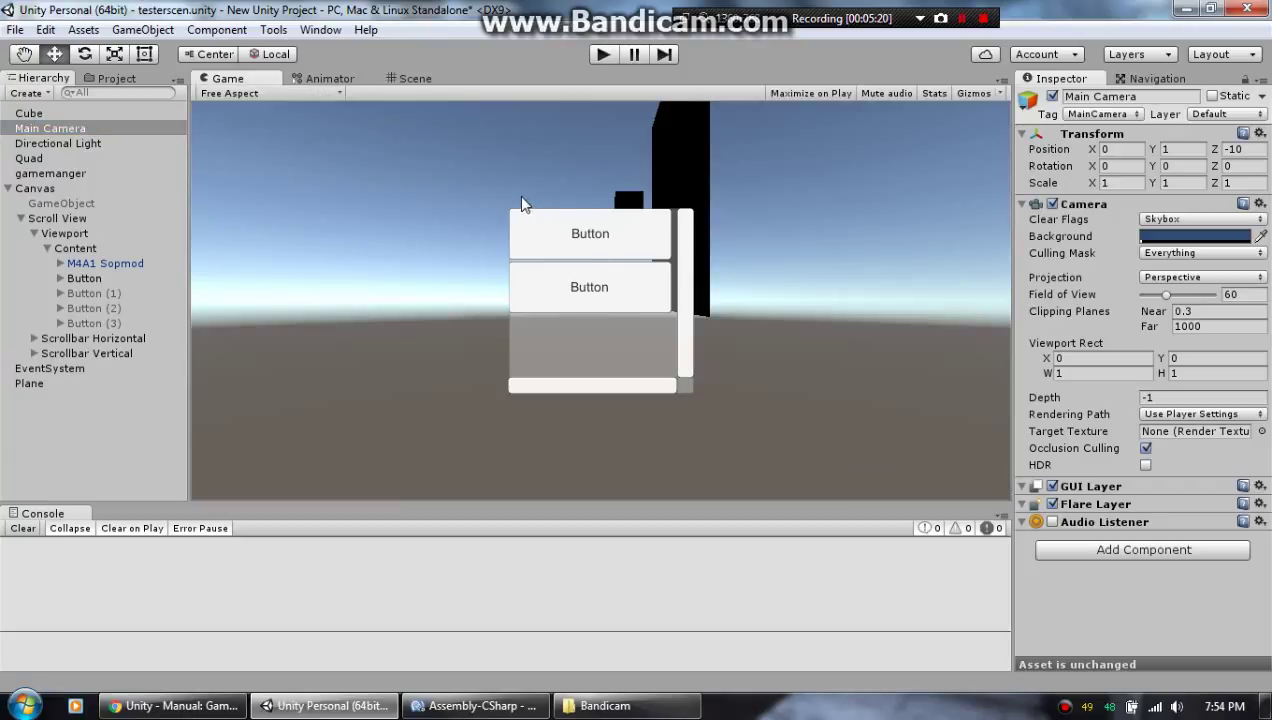
left_click(70, 189)
left_click(1052, 96)
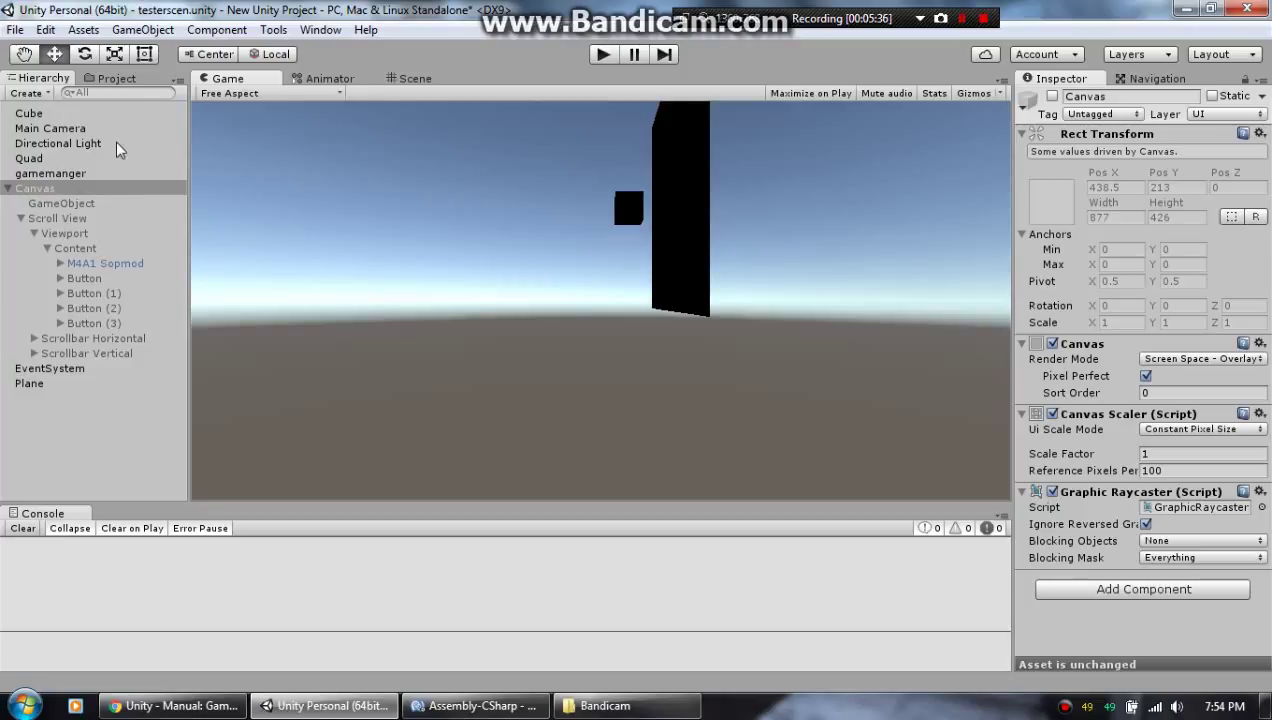
Select the Cube and examine it beside the Plane in the Scene view
left_click(60, 112)
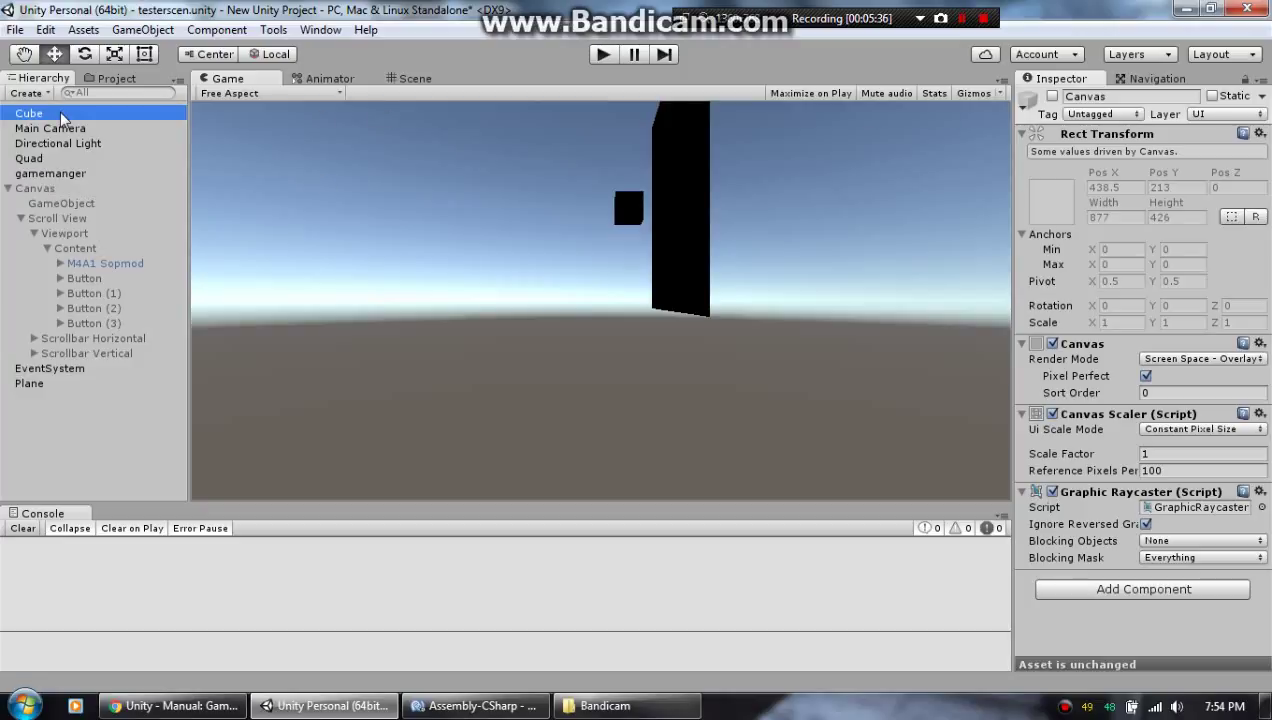
left_click(412, 78)
middle_click_drag(462, 263, 753, 279)
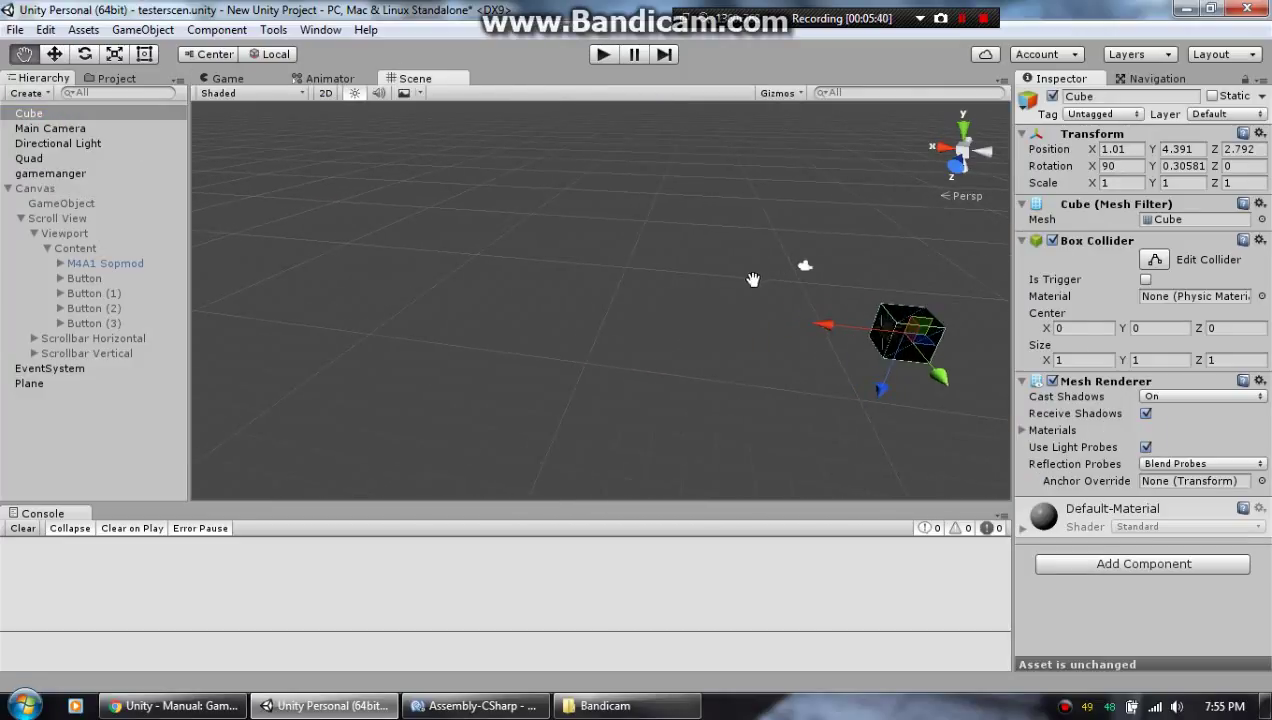
right_click_drag(753, 279, 513, 335)
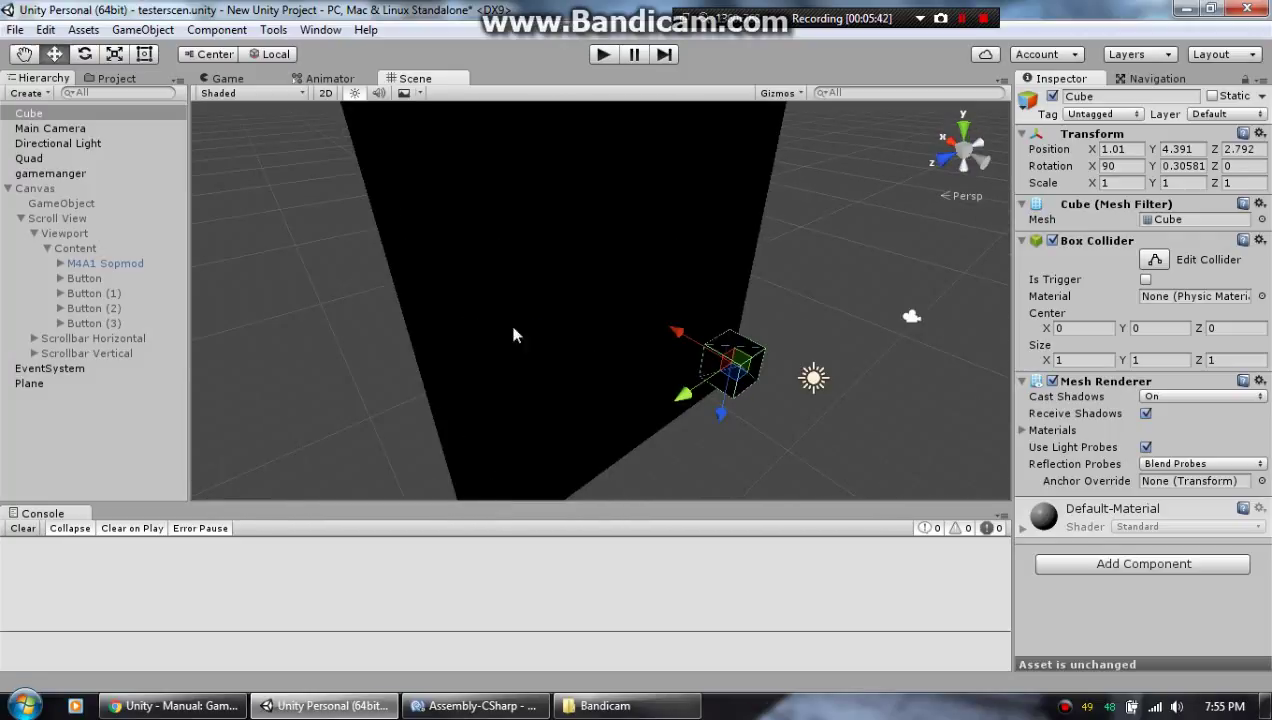
scroll(605, 319, "down", 2)
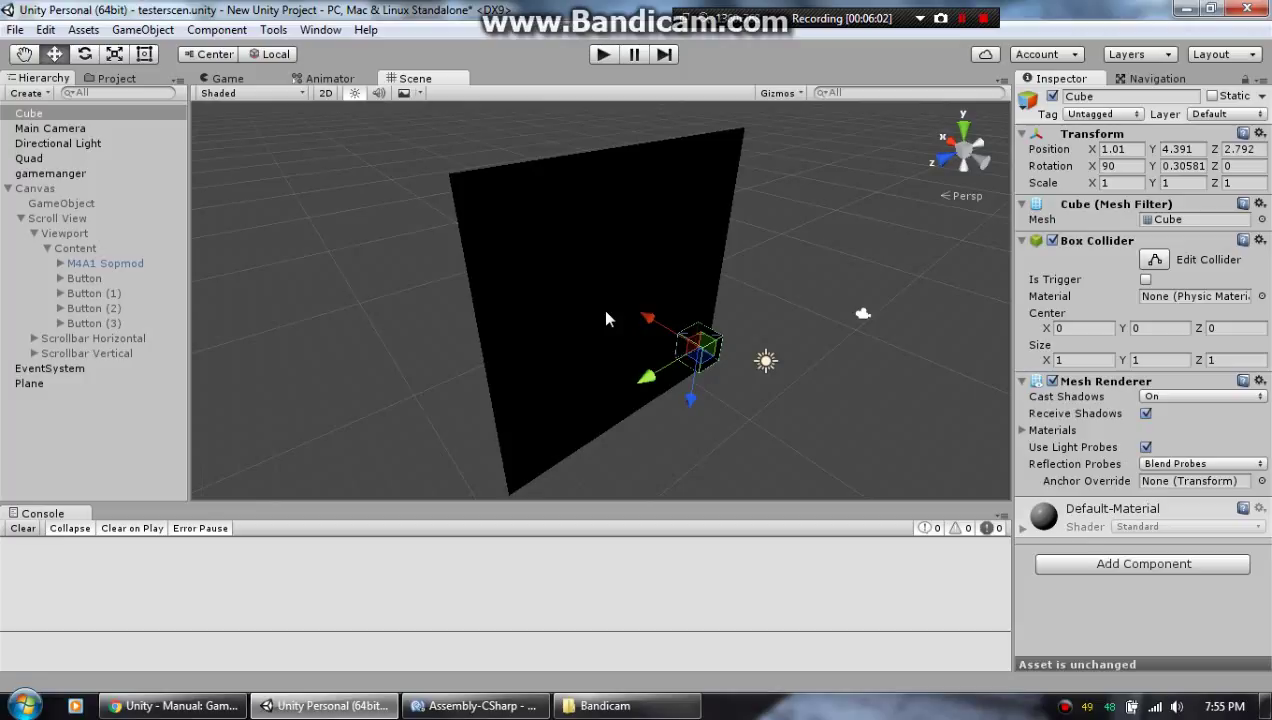
scroll(667, 342, "up", 5)
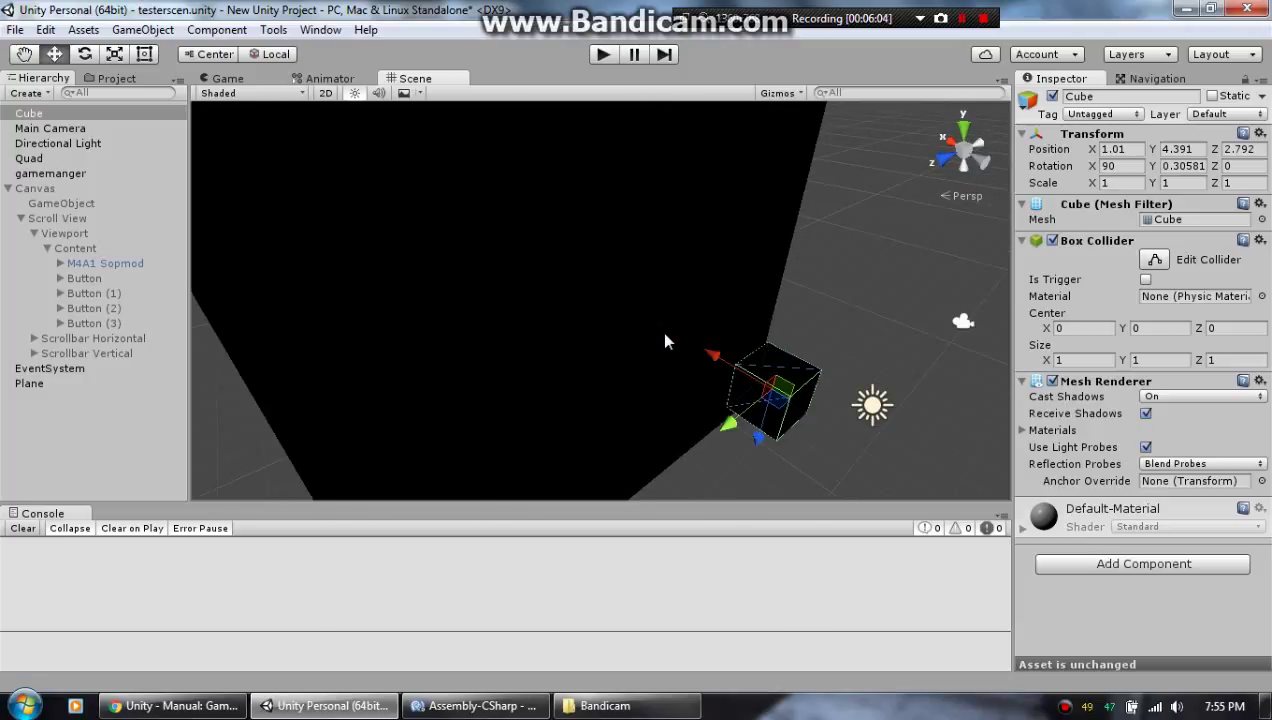
scroll(667, 342, "down", 3)
scroll(667, 342, "up", 3)
Move the Cube in front of the Plane to about X 1.02, Z 4.29, and raise it
right_click_drag(770, 356, 402, 321)
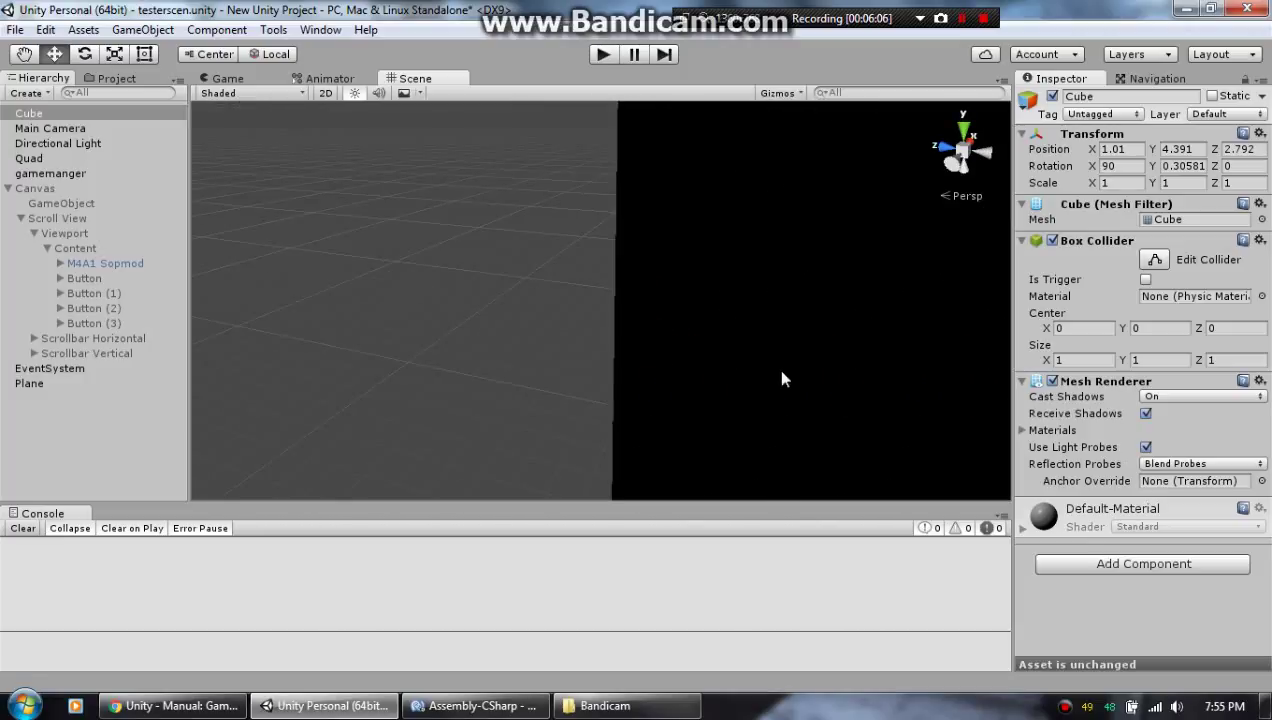
right_click_drag(783, 378, 568, 371)
scroll(600, 366, "down", 4)
right_click_drag(647, 363, 655, 335)
middle_click_drag(655, 335, 597, 385)
scroll(597, 385, "up", 3)
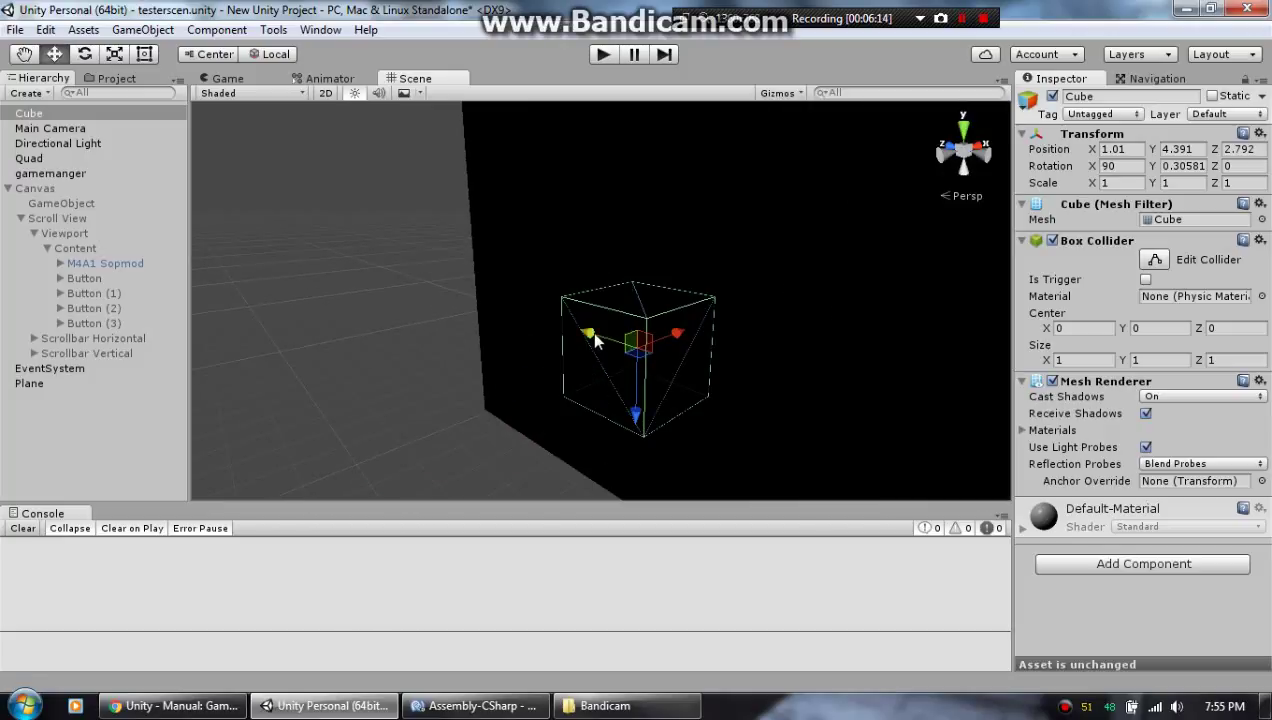
left_click_drag(590, 331, 480, 344)
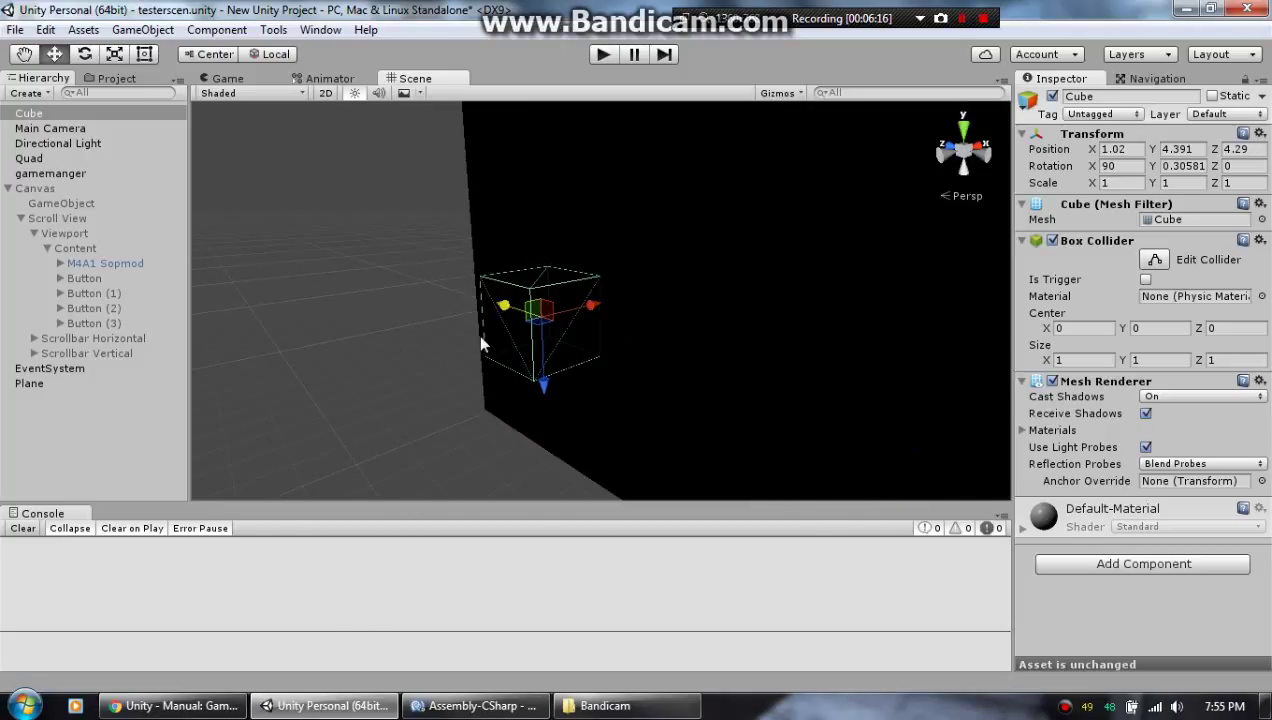
left_click_drag(540, 390, 565, 300)
Reactivate the Canvas and bring its outline and the Plane into the Scene view
left_click(80, 188)
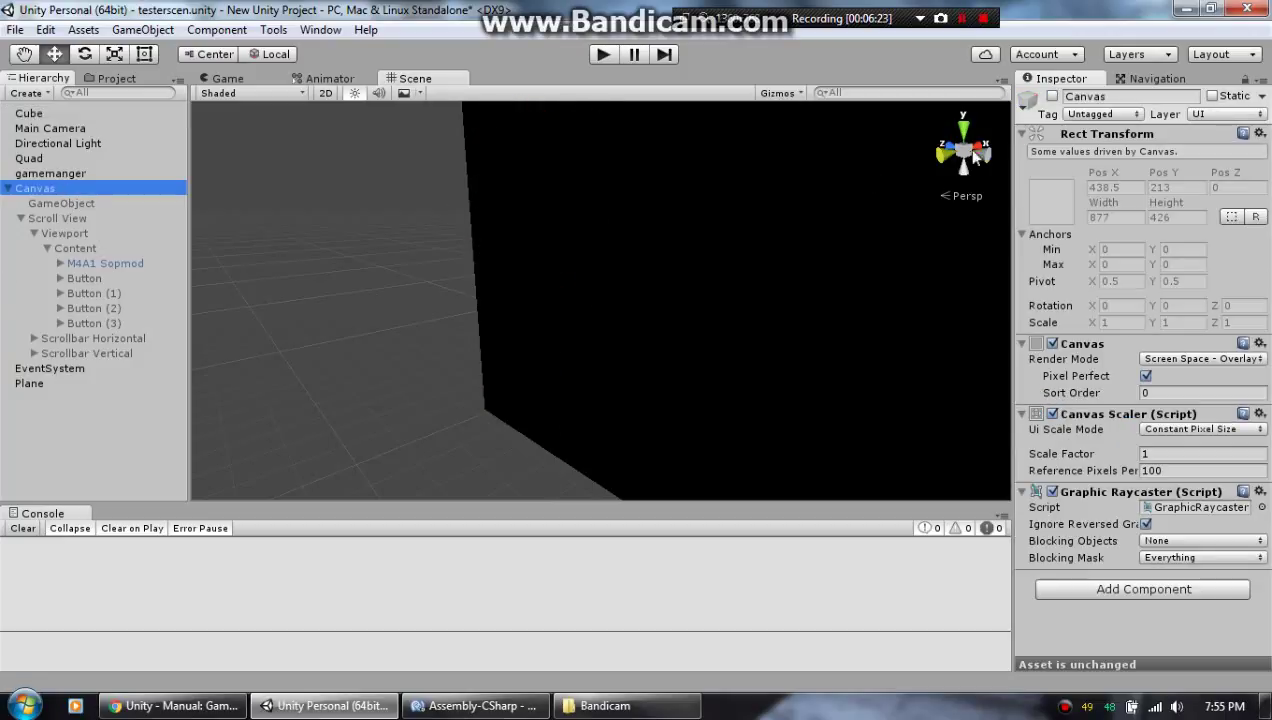
left_click(1048, 104)
key("f")
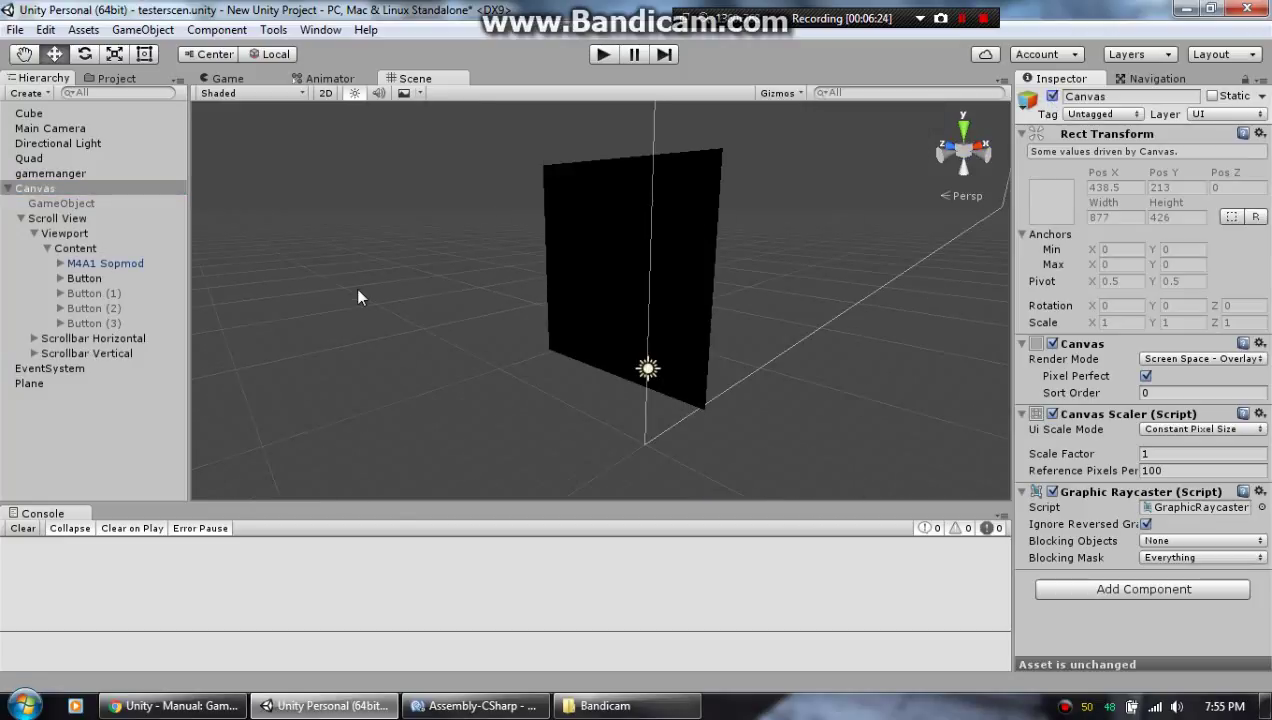
Play the scene, trigger the lower on-screen button, locate First Person Controller(Clone) in the Scene view, and stop playing
left_click(604, 55)
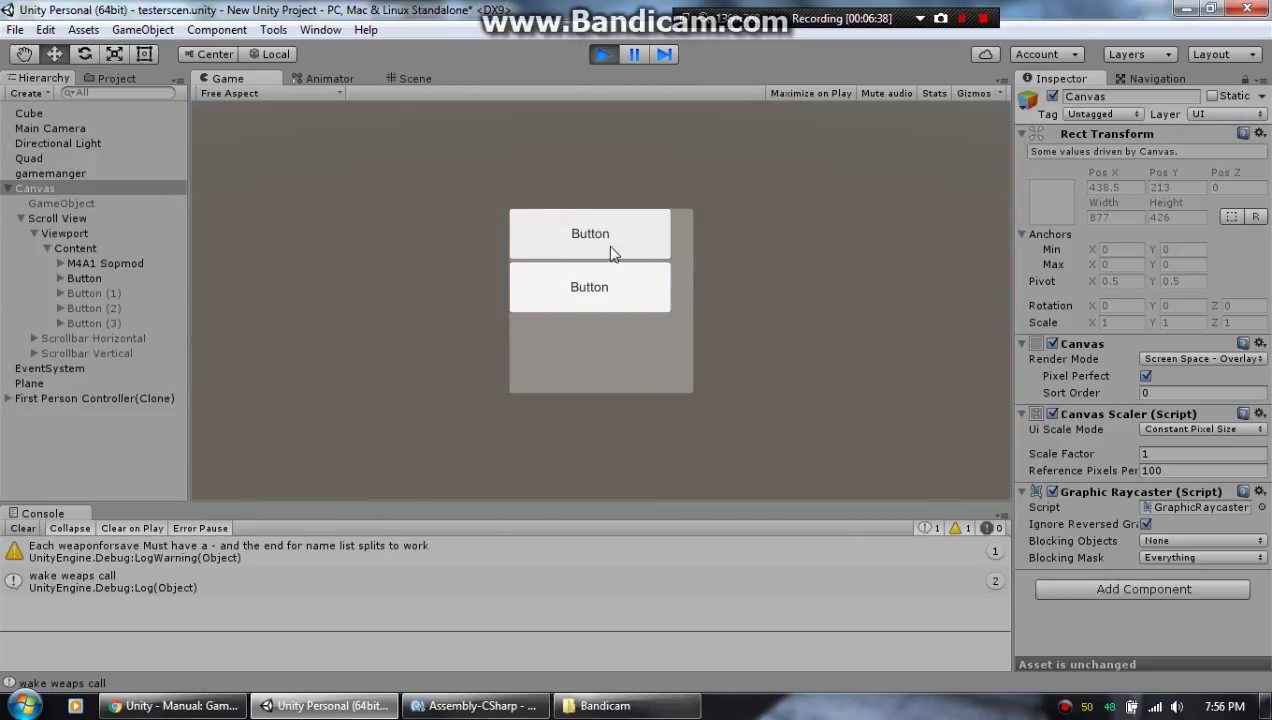
left_click(586, 283)
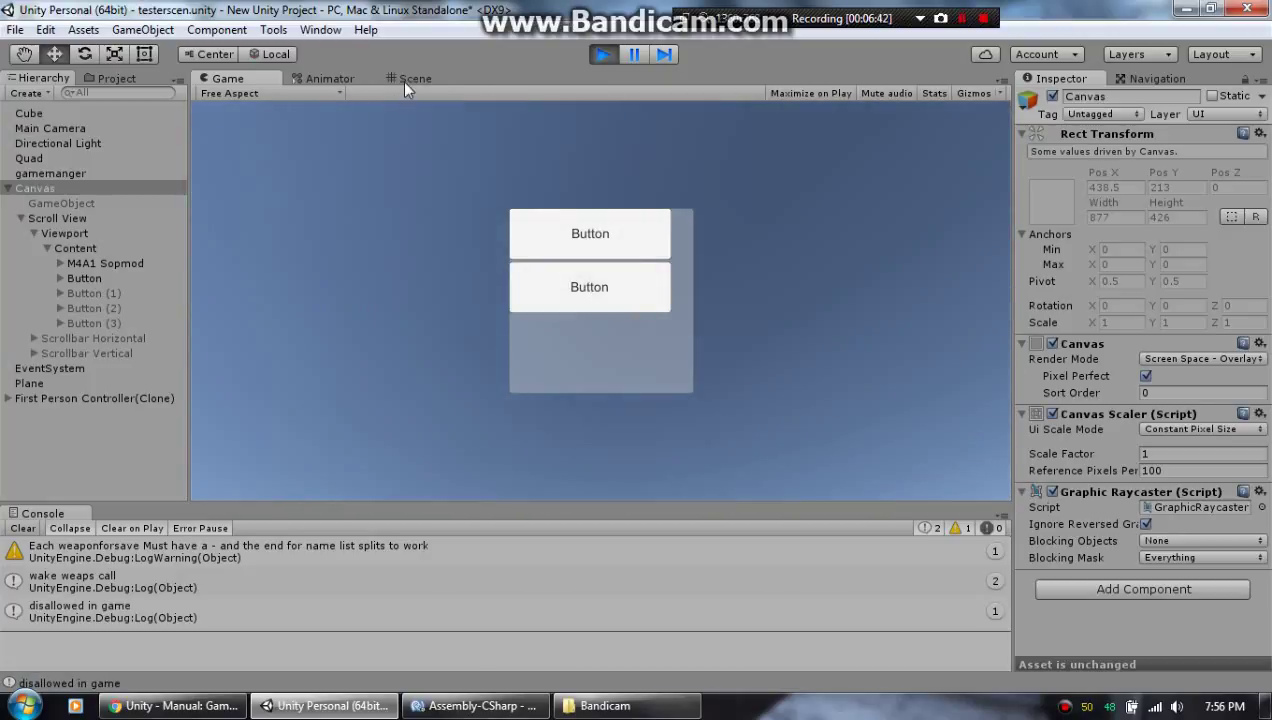
left_click(406, 82)
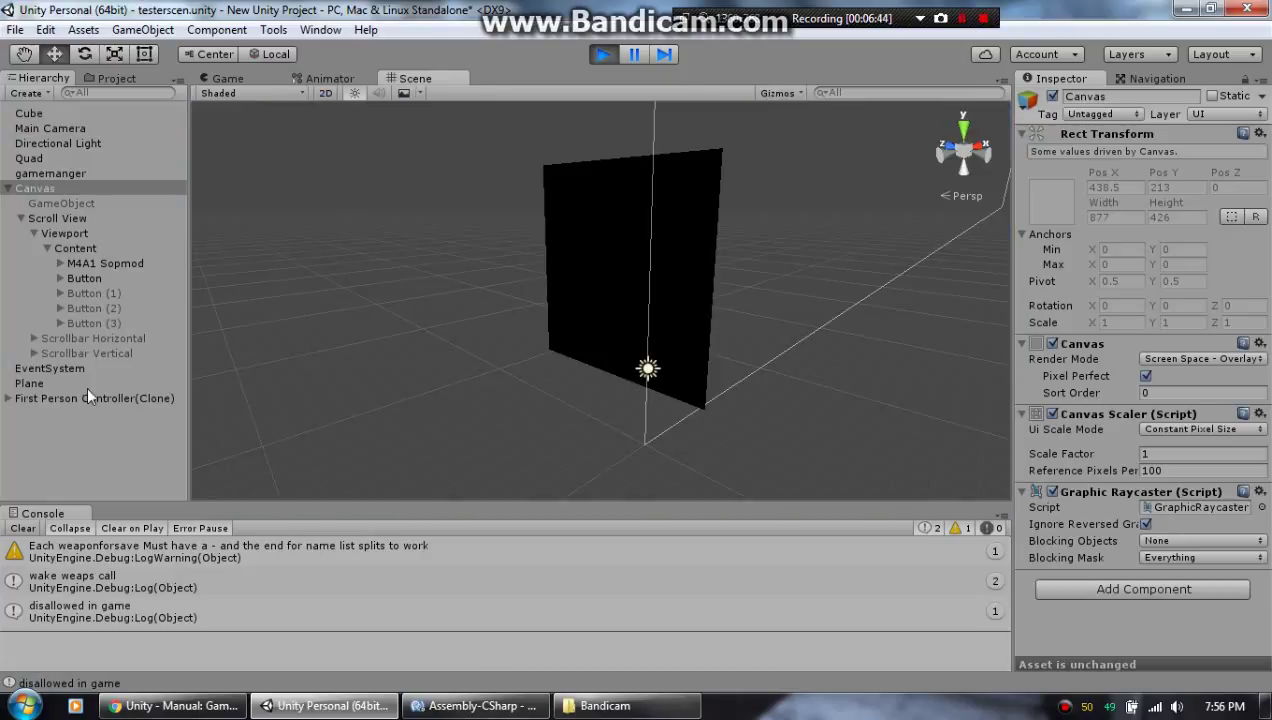
double_click(86, 396)
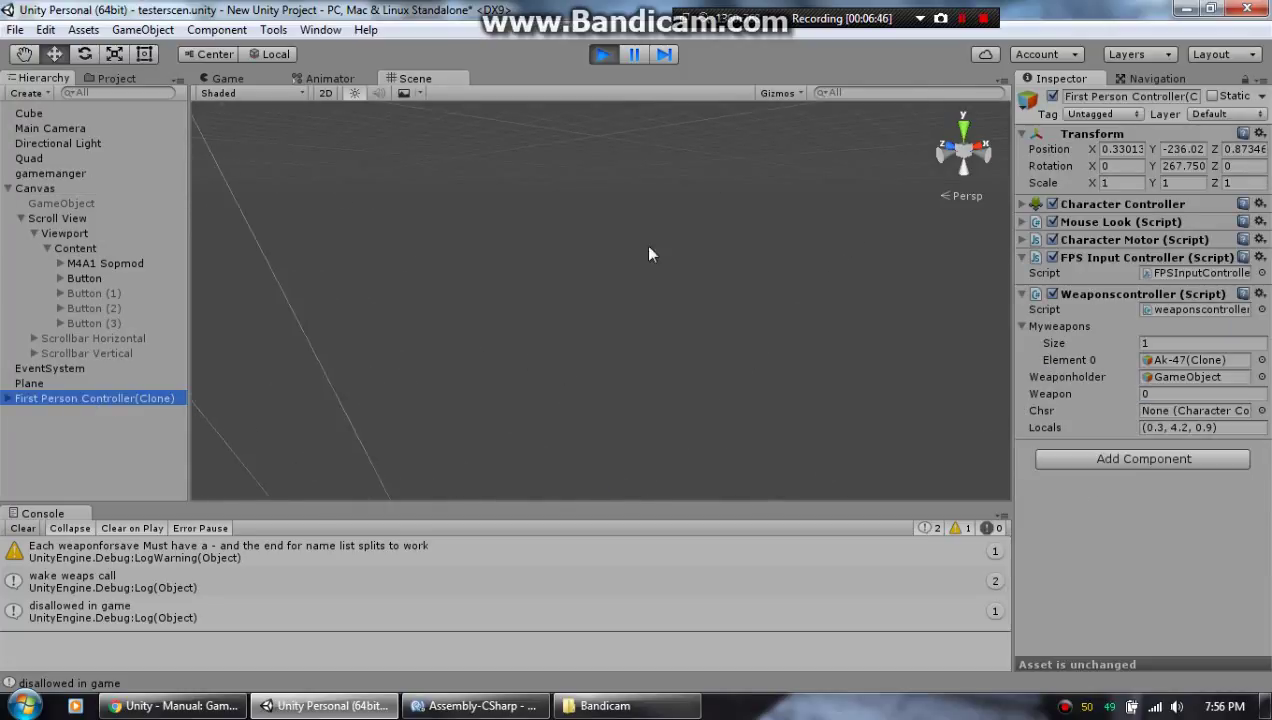
left_click(600, 55)
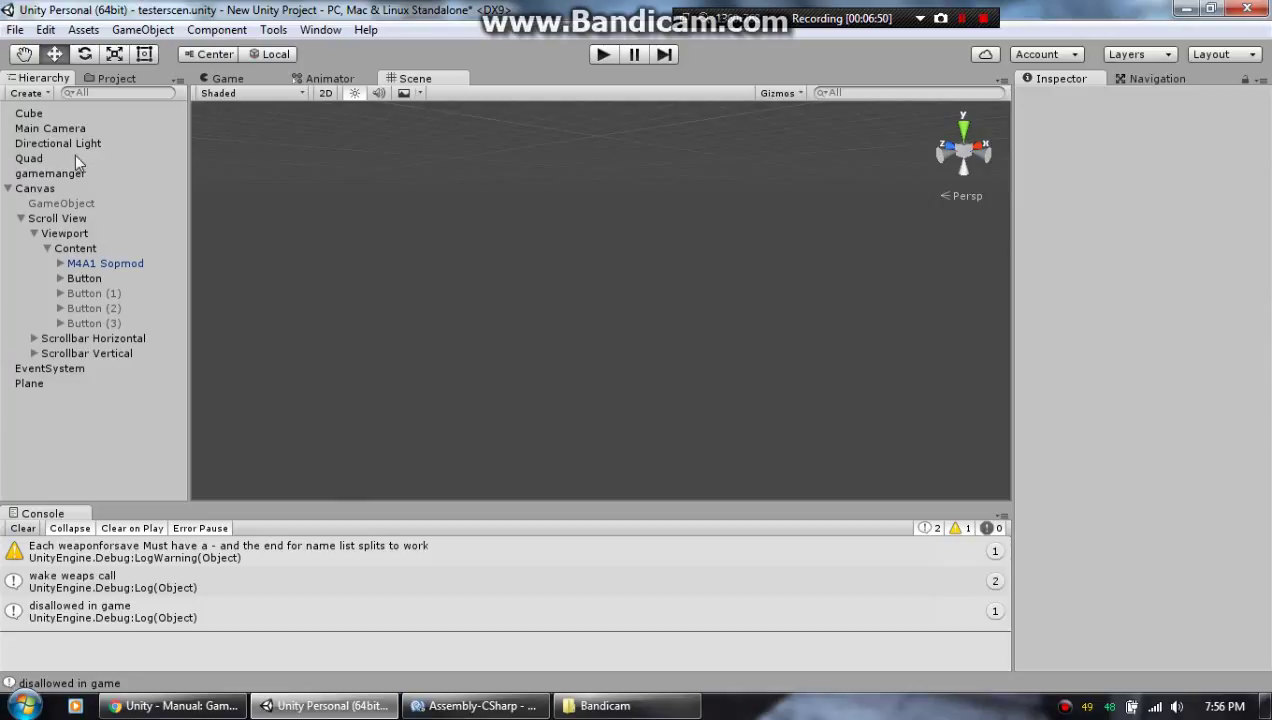
Frame the Quad in the Scene view and set its position to X 0, Y 0, Z 0
left_click(40, 158)
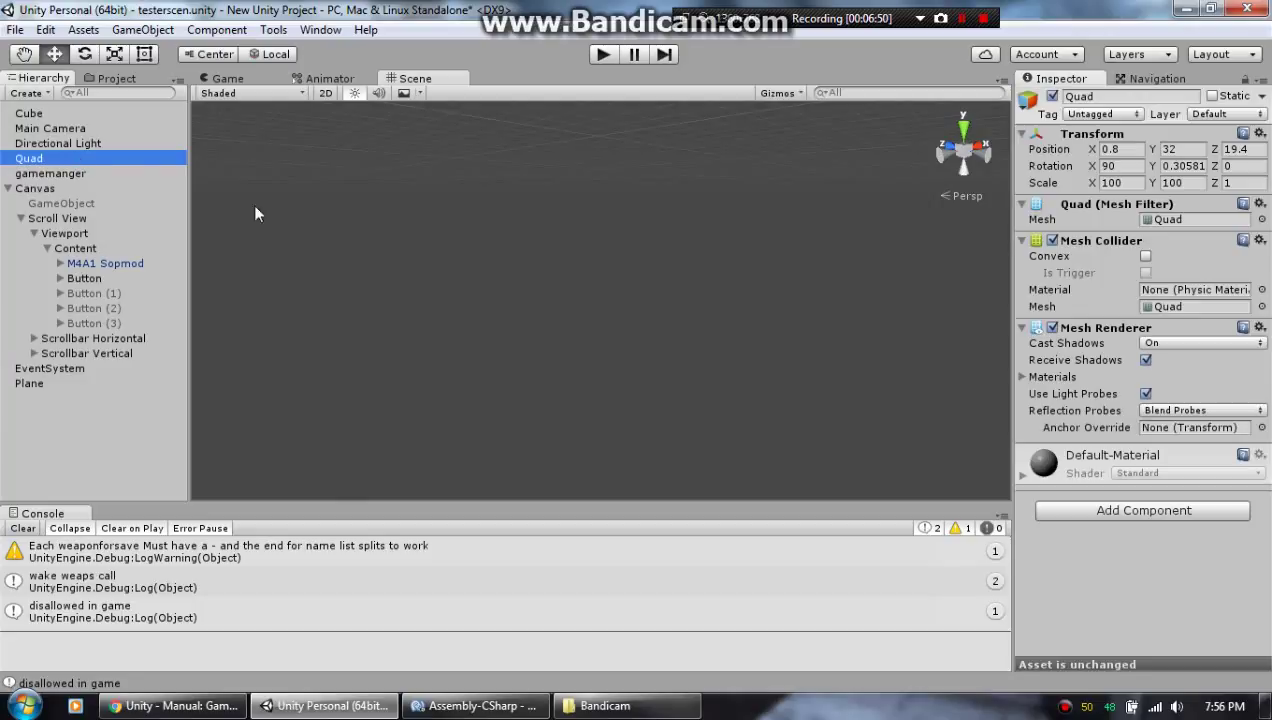
double_click(57, 163)
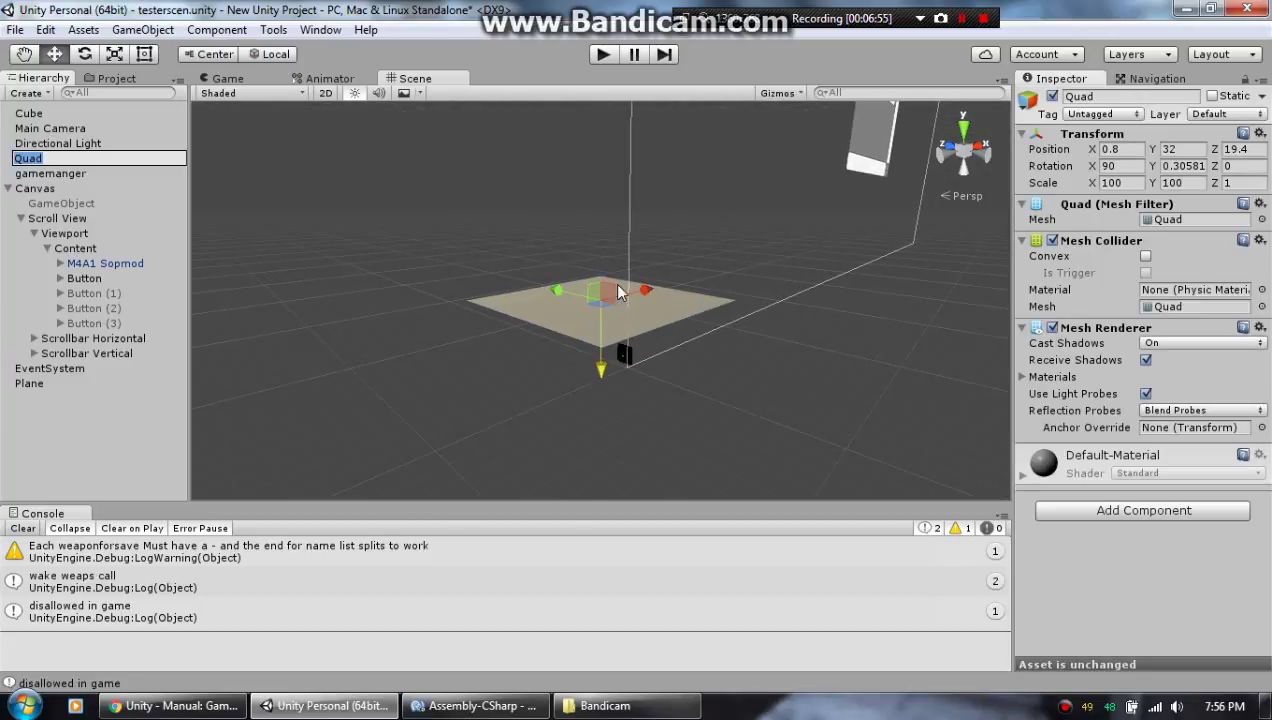
left_click(1130, 149)
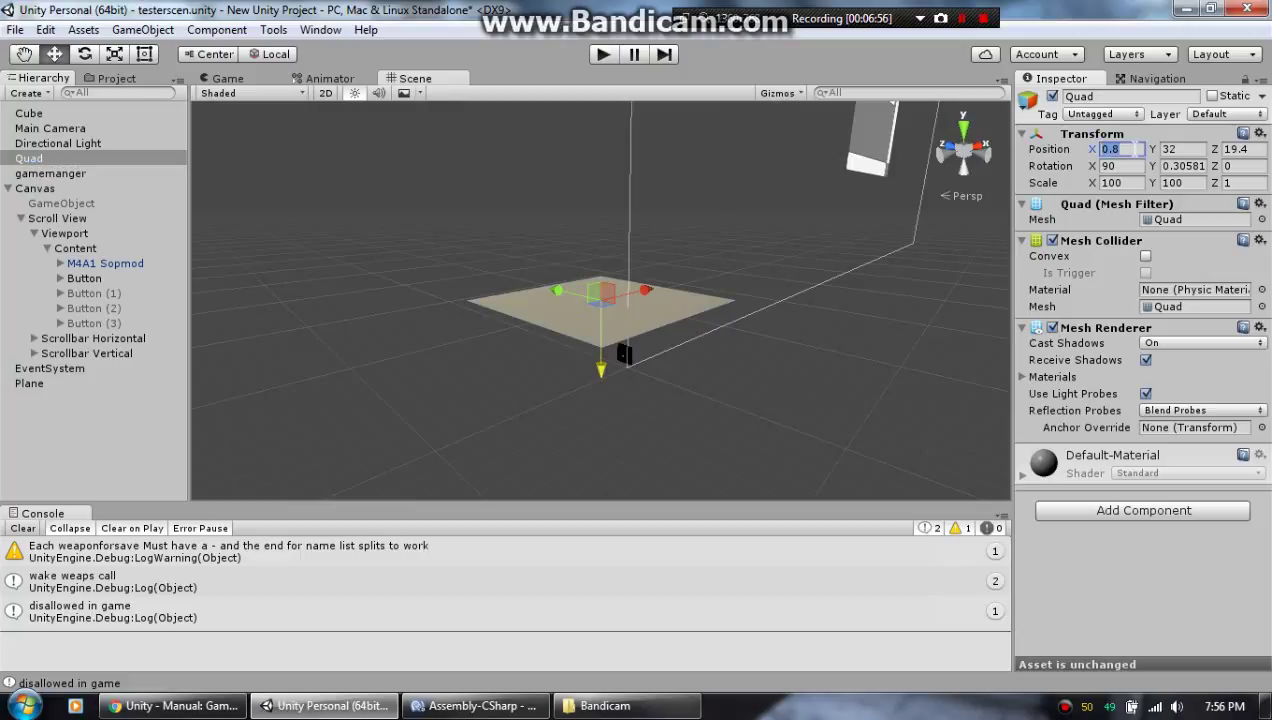
type("0")
key("Tab")
type("0")
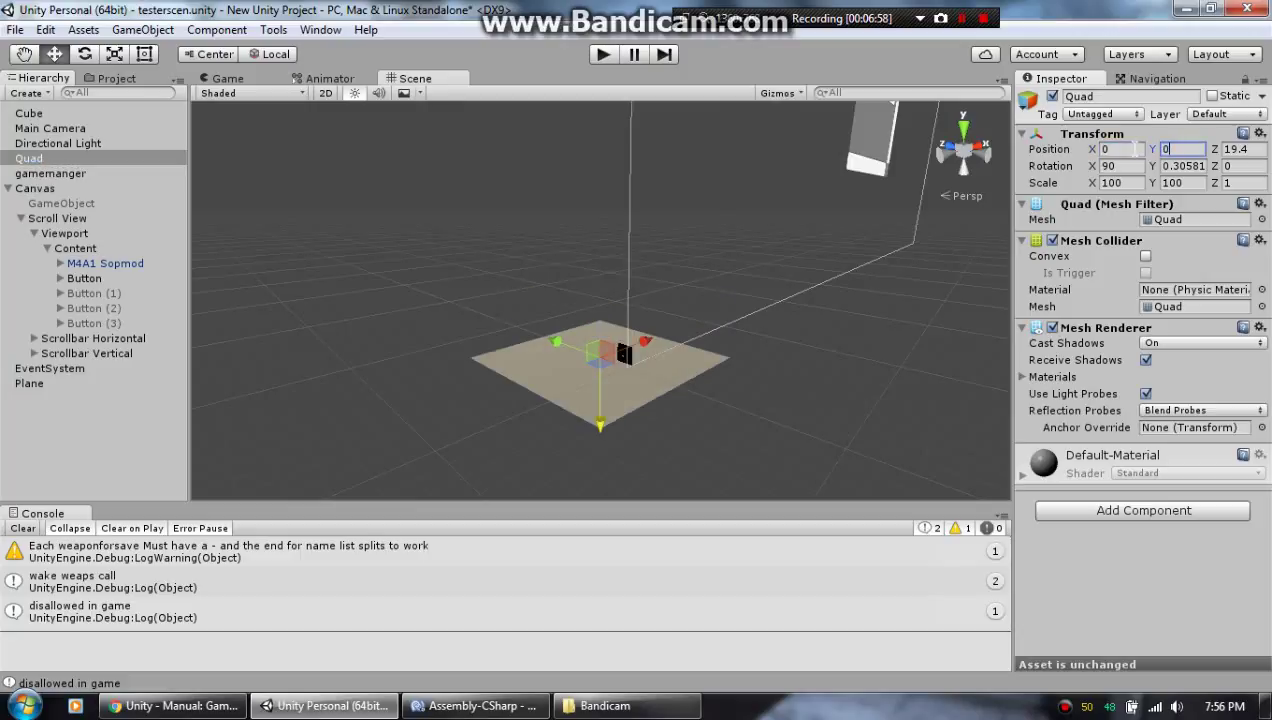
type("0")
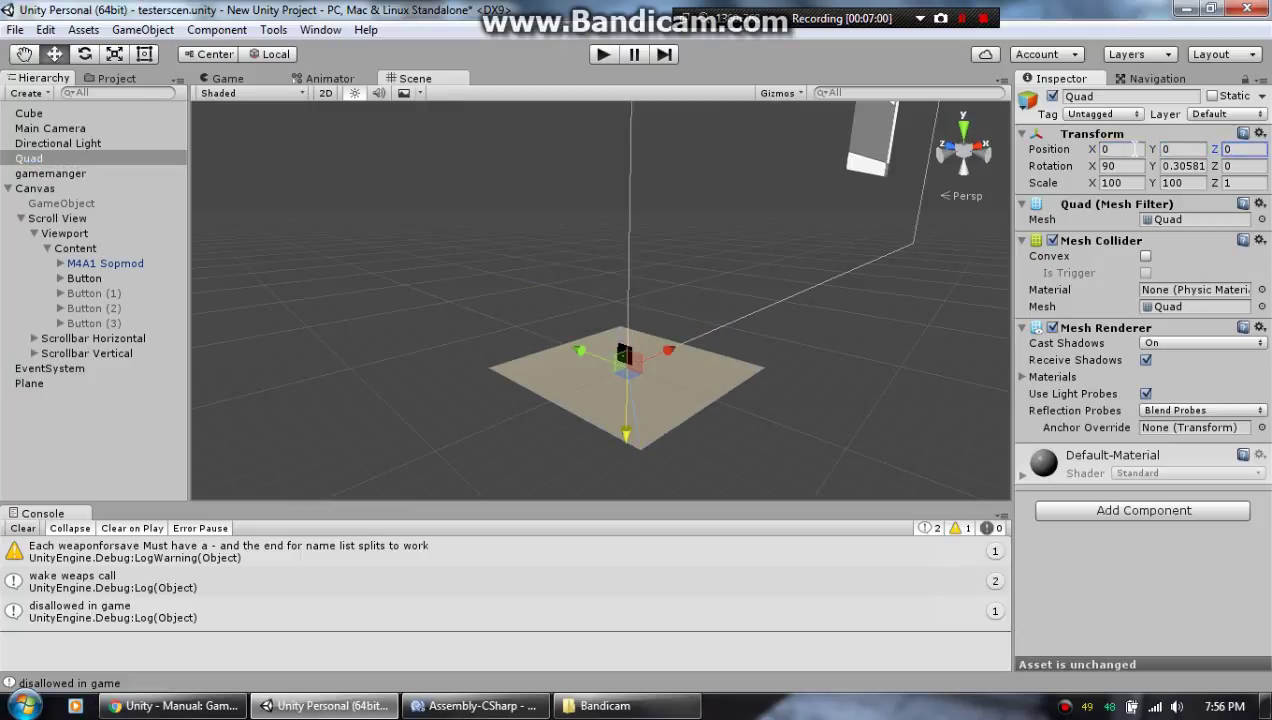
While playing the scene, trigger the lower on-screen button repeatedly and deactivate the Canvas
left_click(603, 55)
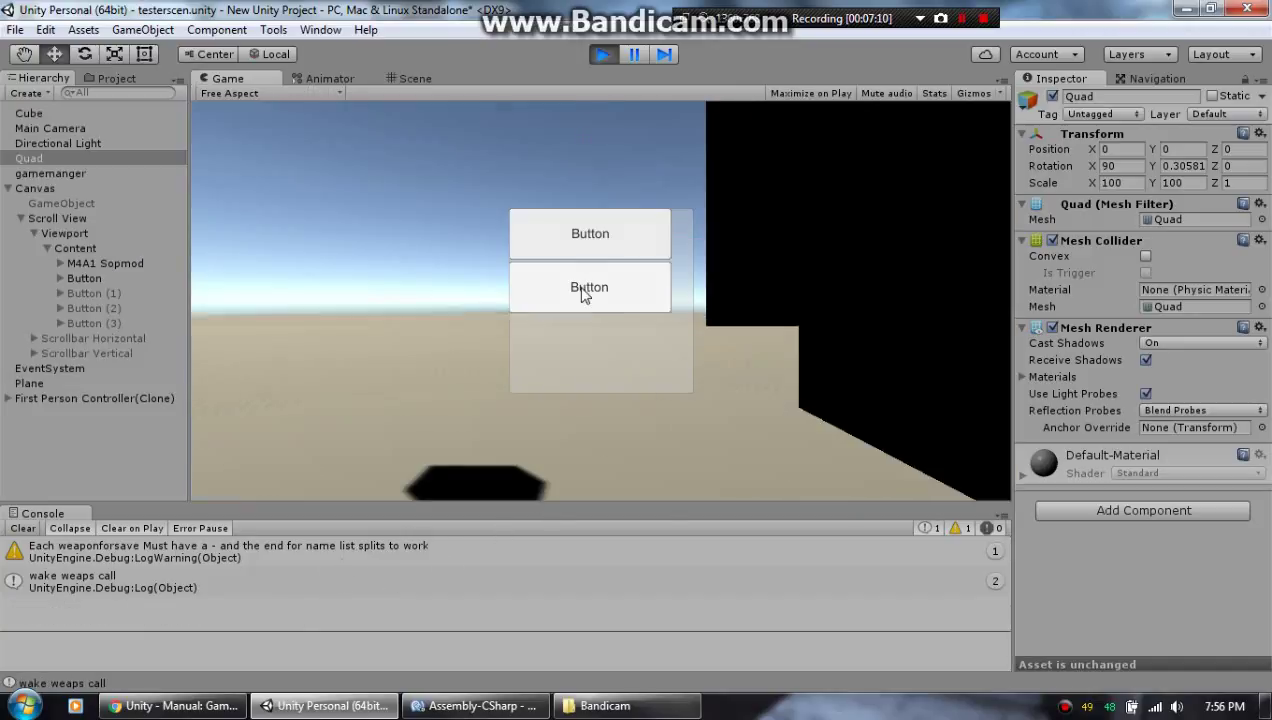
left_click(581, 288)
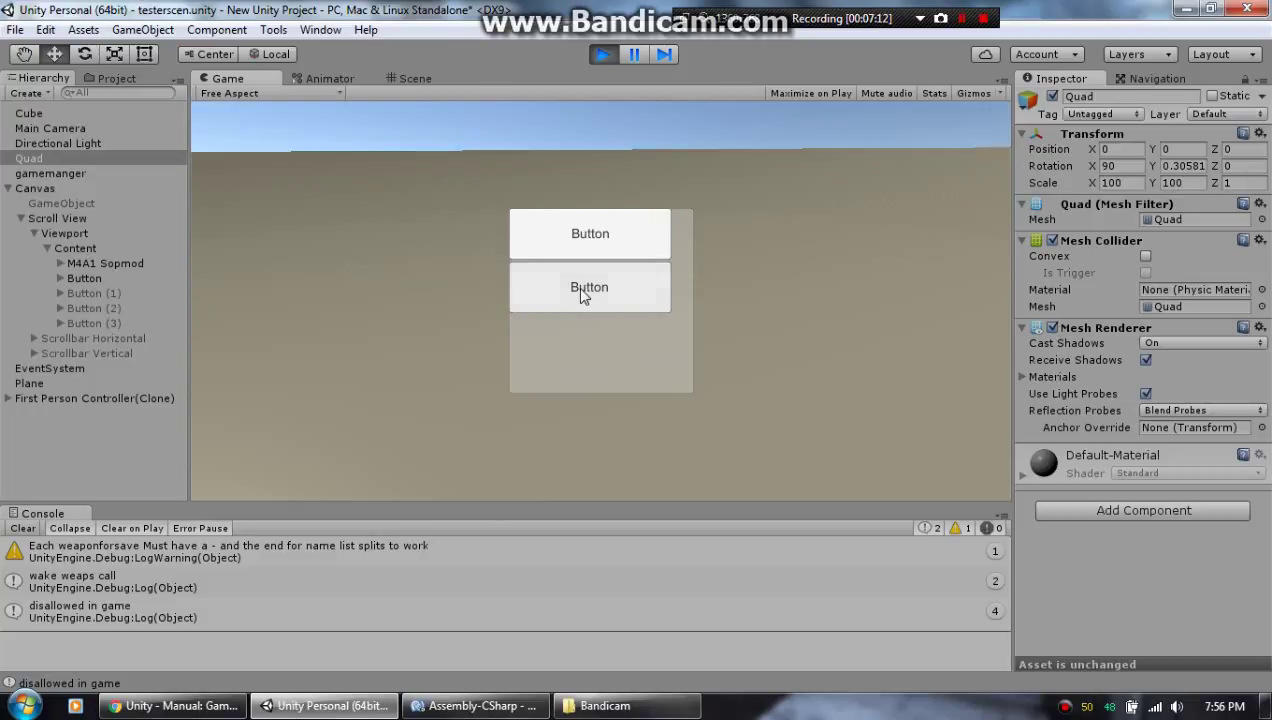
left_click(576, 286)
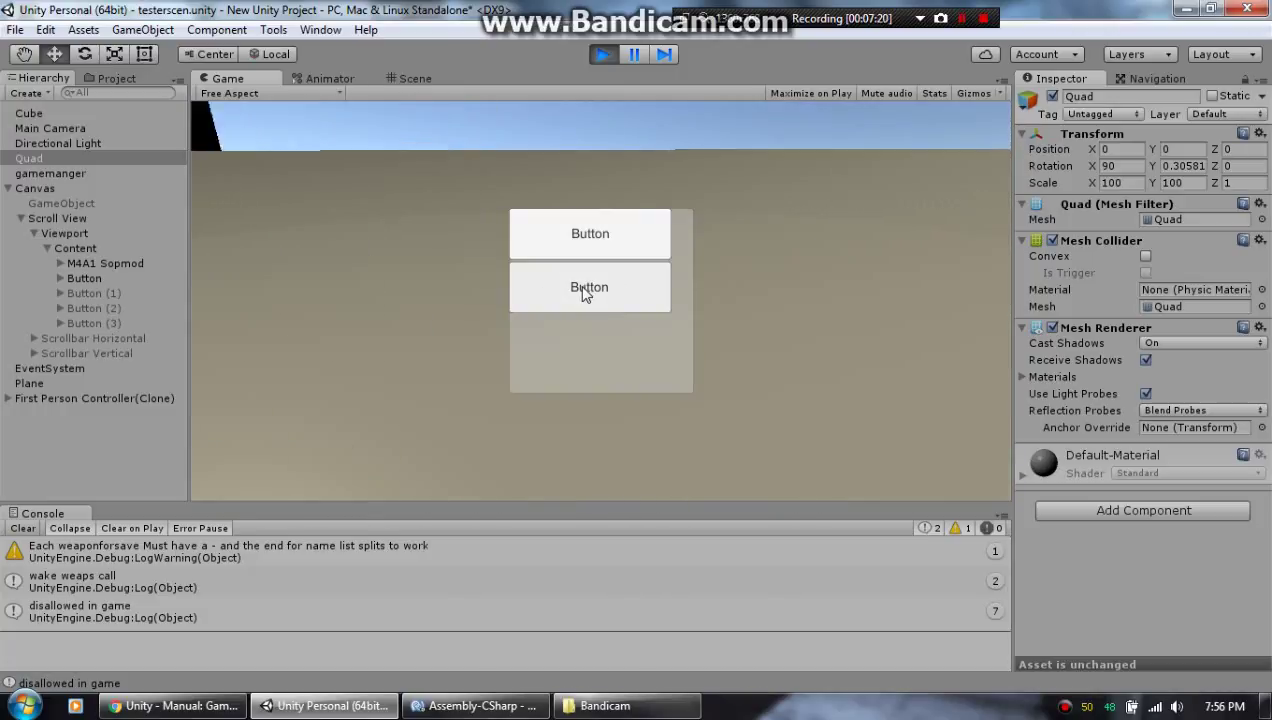
left_click(560, 298)
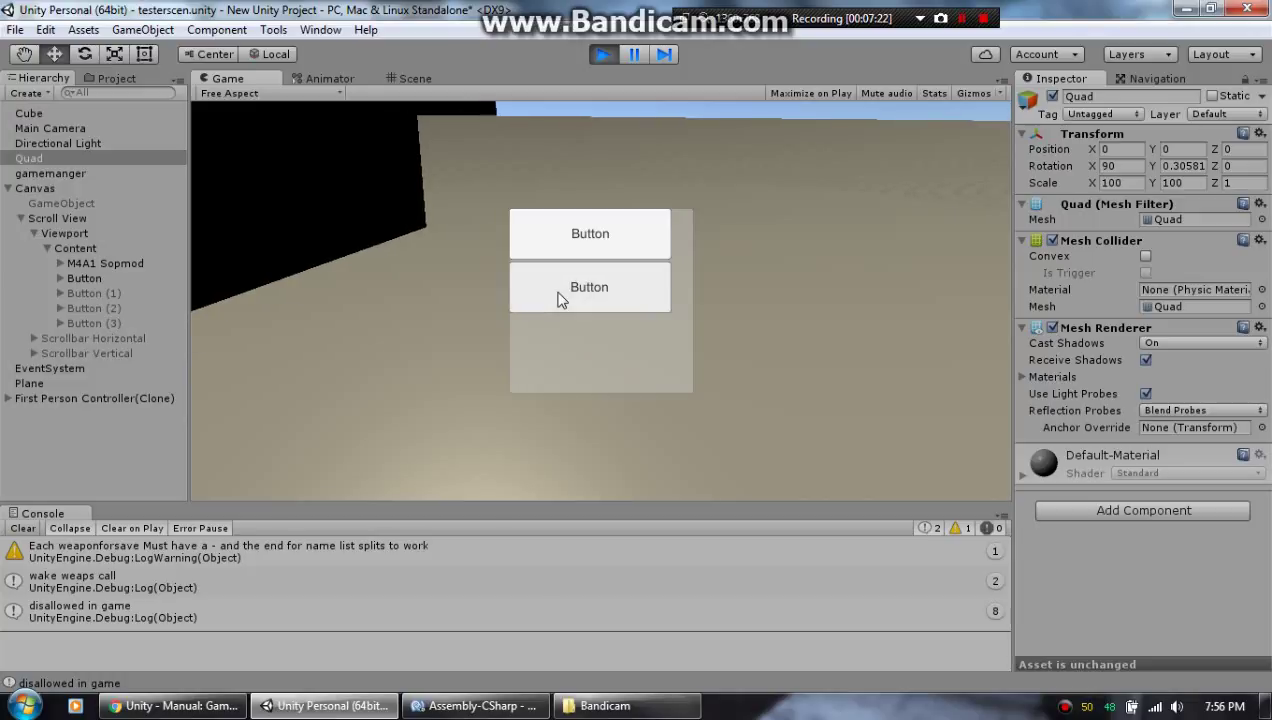
left_click(92, 190)
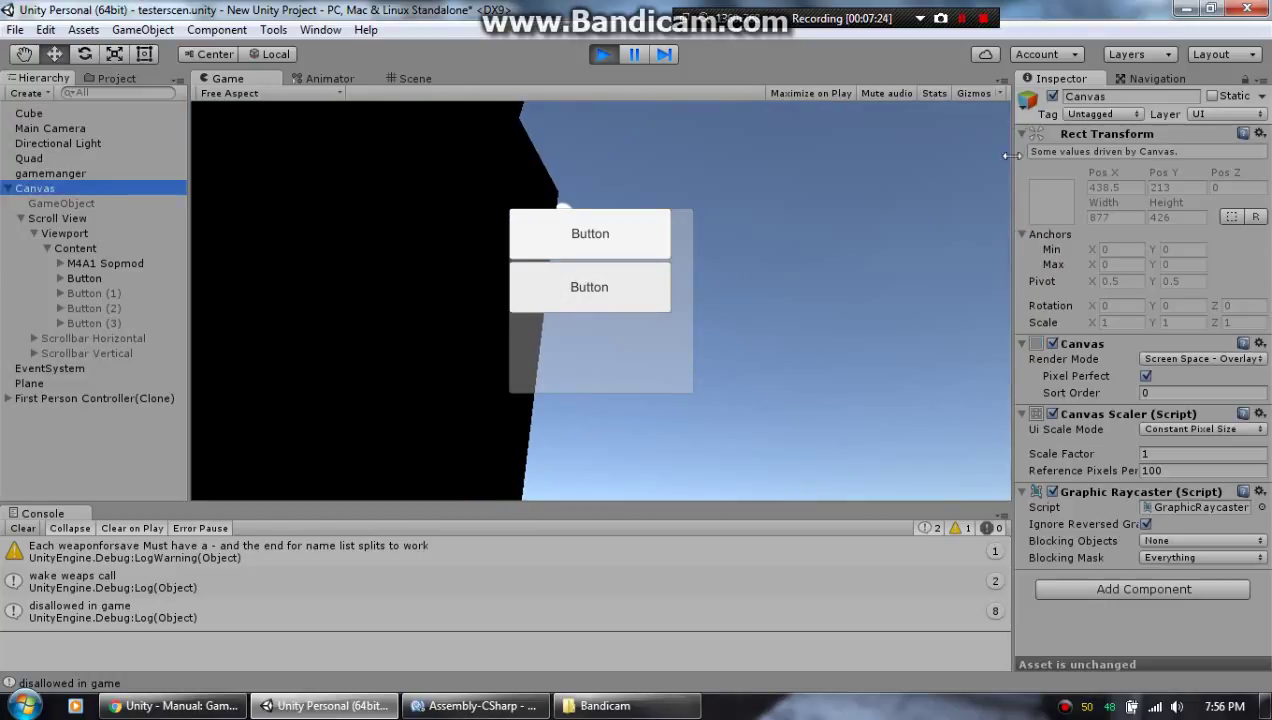
left_click(1052, 97)
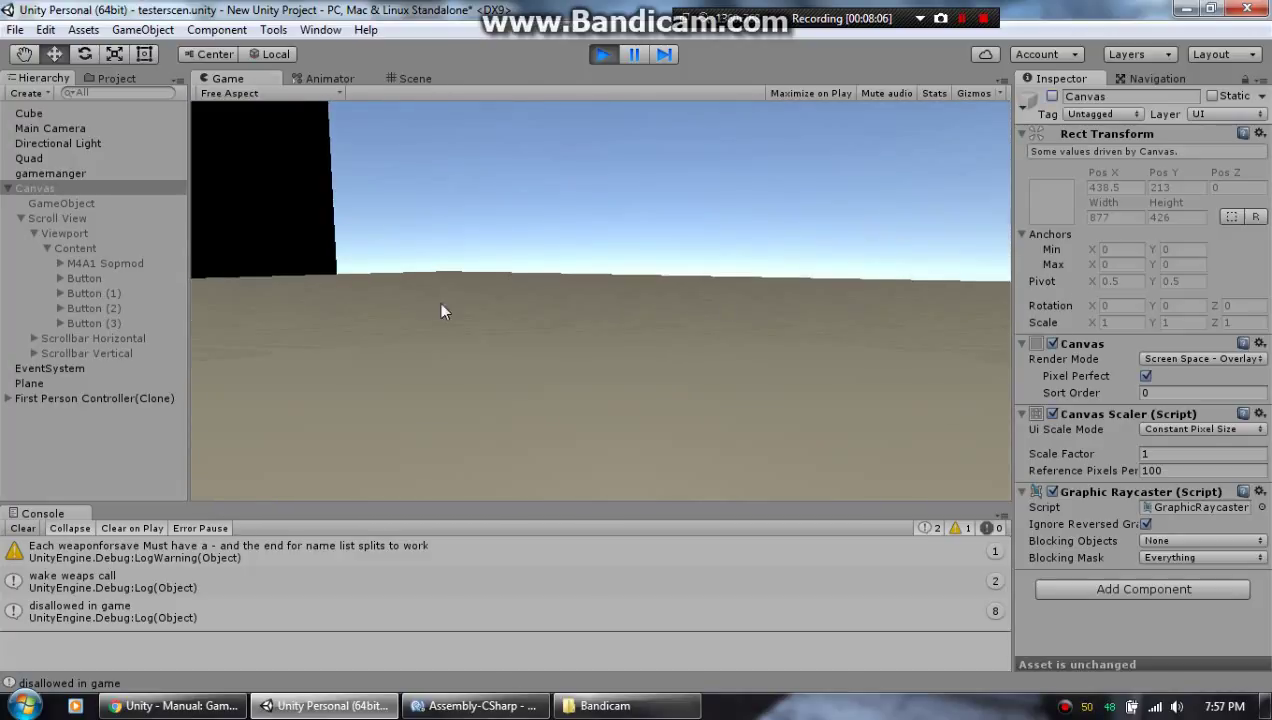
Examine the Cube and the Plane up close in the Scene view during play and select the Plane
left_click(384, 78)
scroll(629, 360, "up", 4)
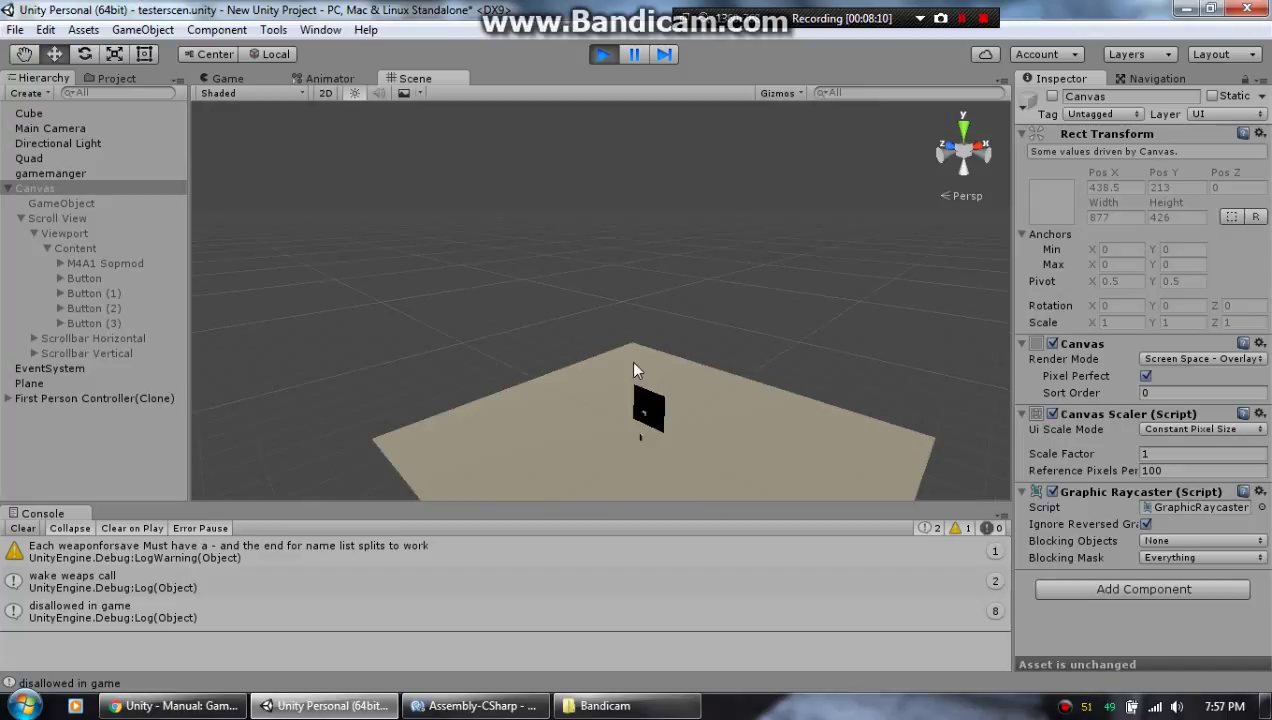
scroll(640, 365, "up", 2)
left_click_drag(772, 397, 597, 167, "alt")
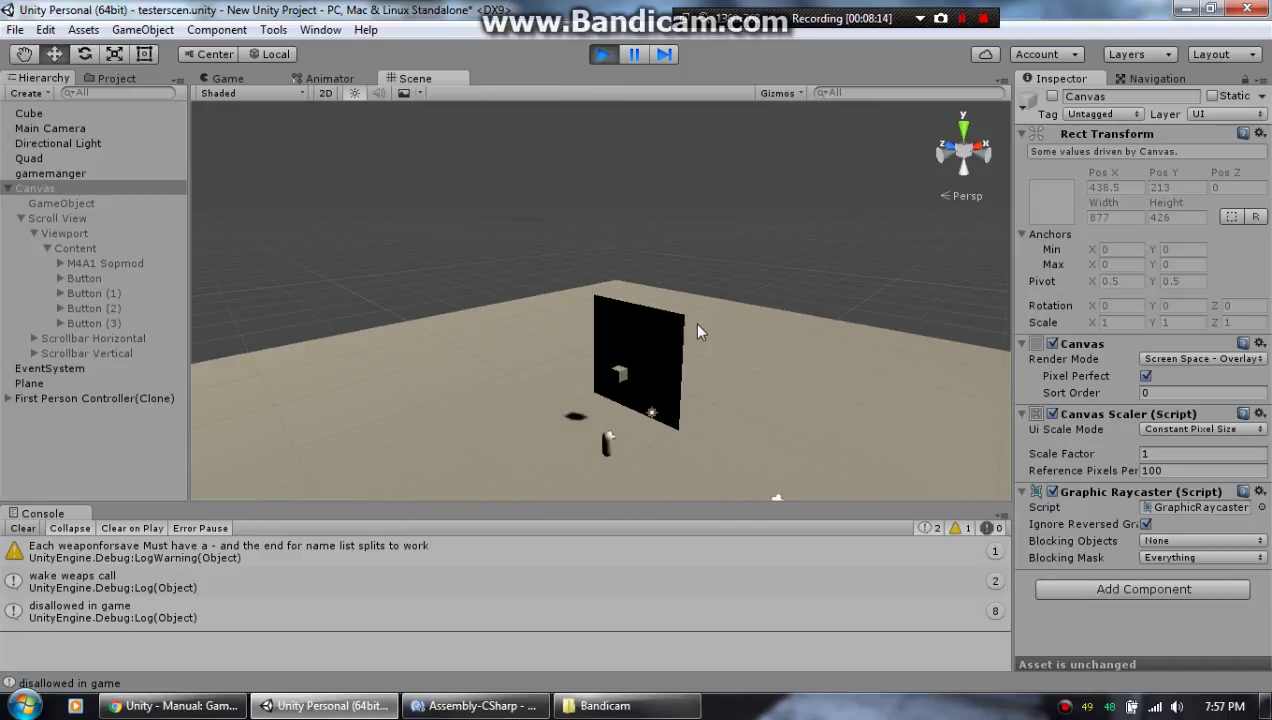
scroll(697, 335, "up", 6)
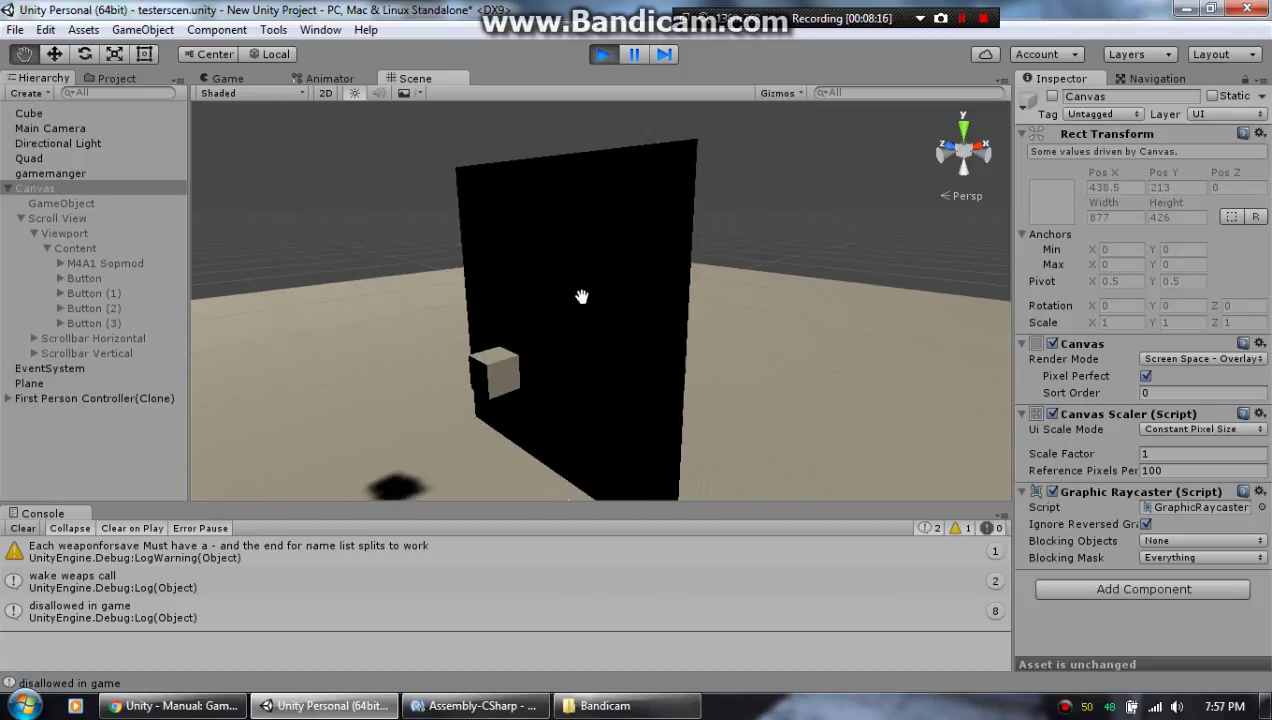
scroll(581, 297, "down", 3)
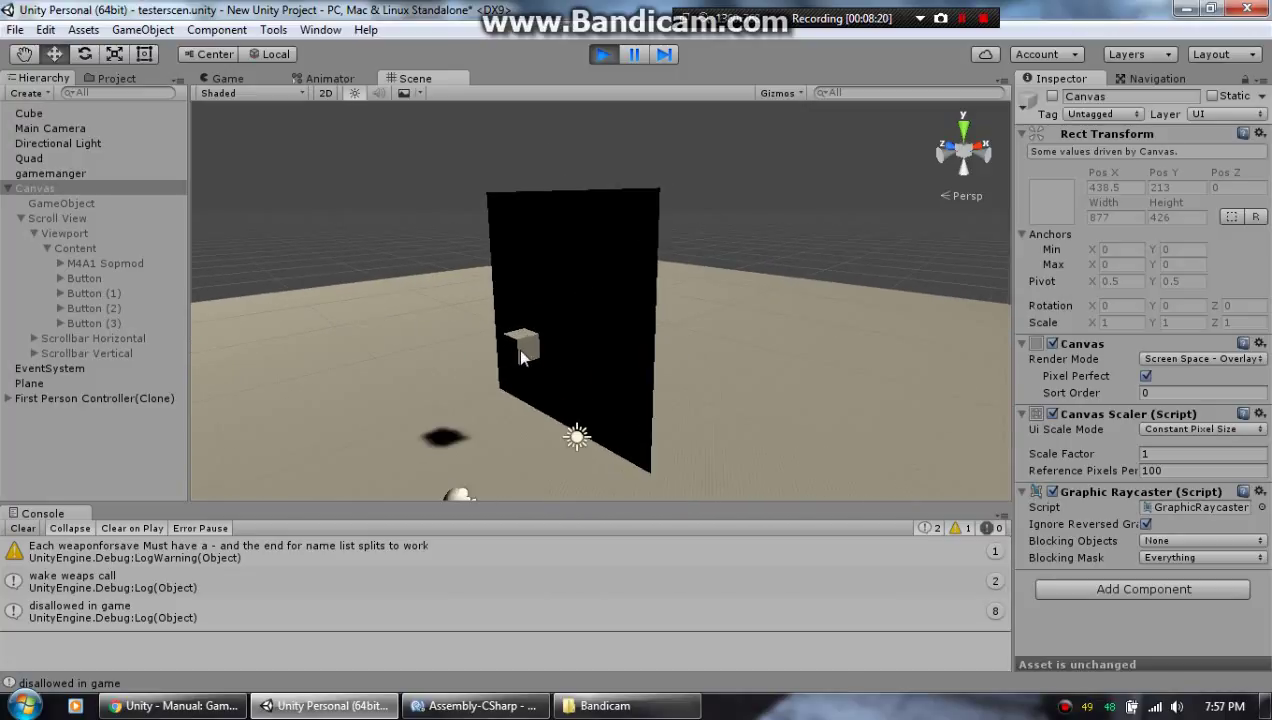
left_click(585, 392)
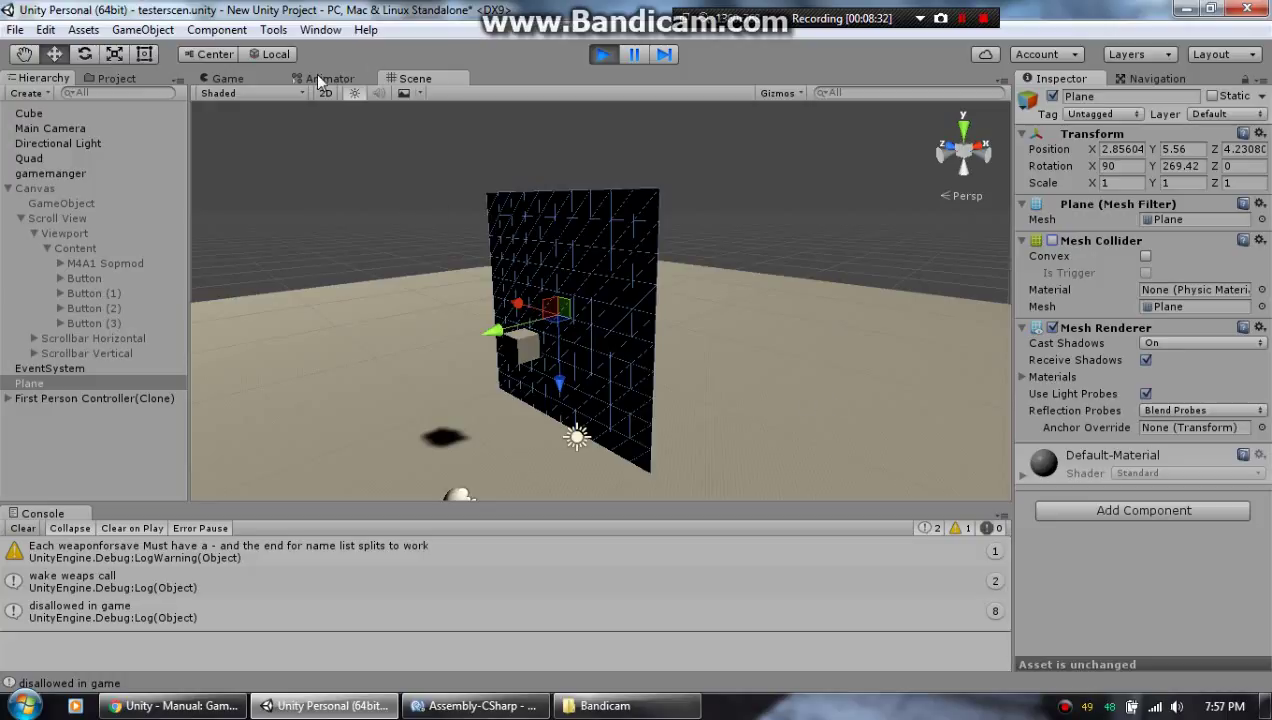
Walk the player up to and through the Plane in the Game view, and stop playing
left_click(229, 79)
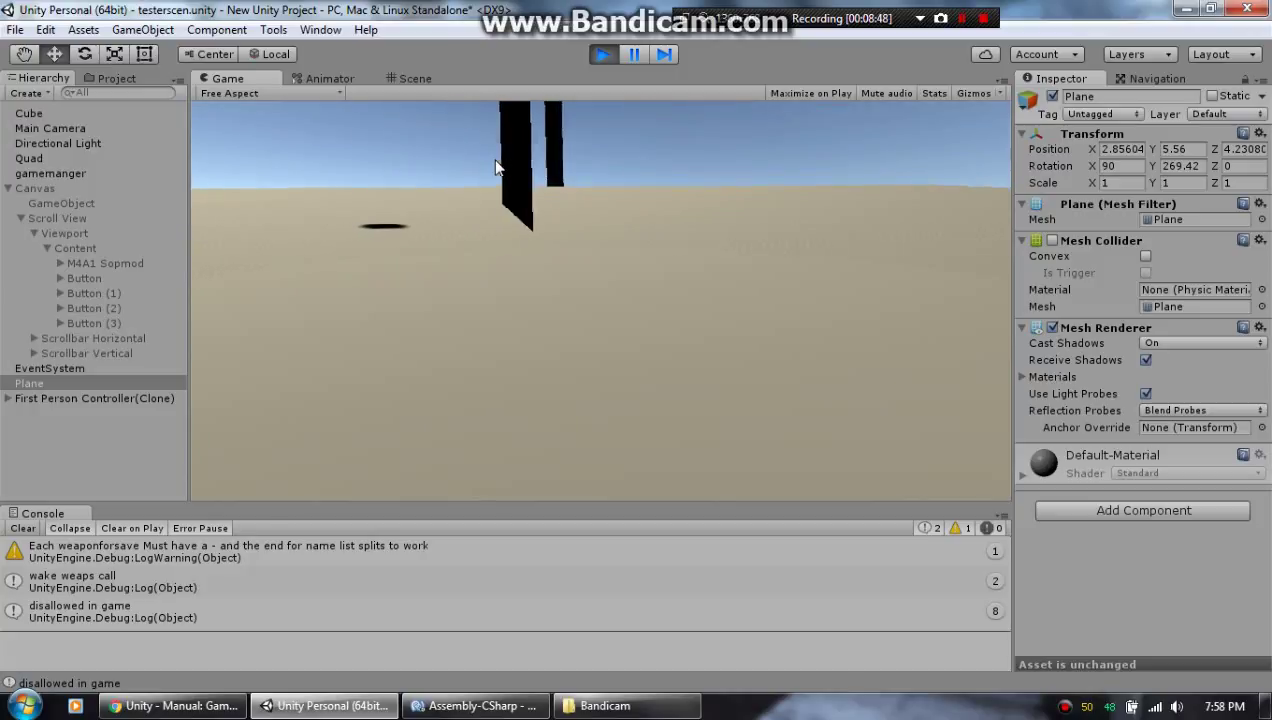
key("w")
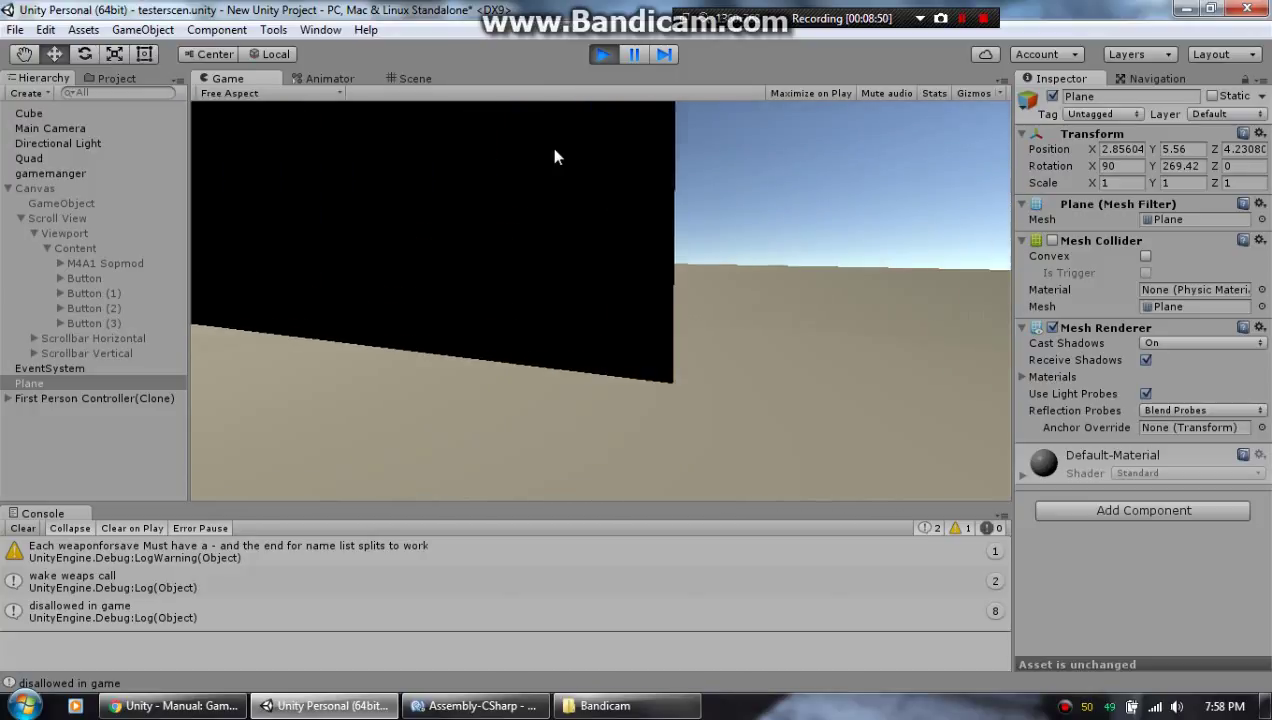
key("w")
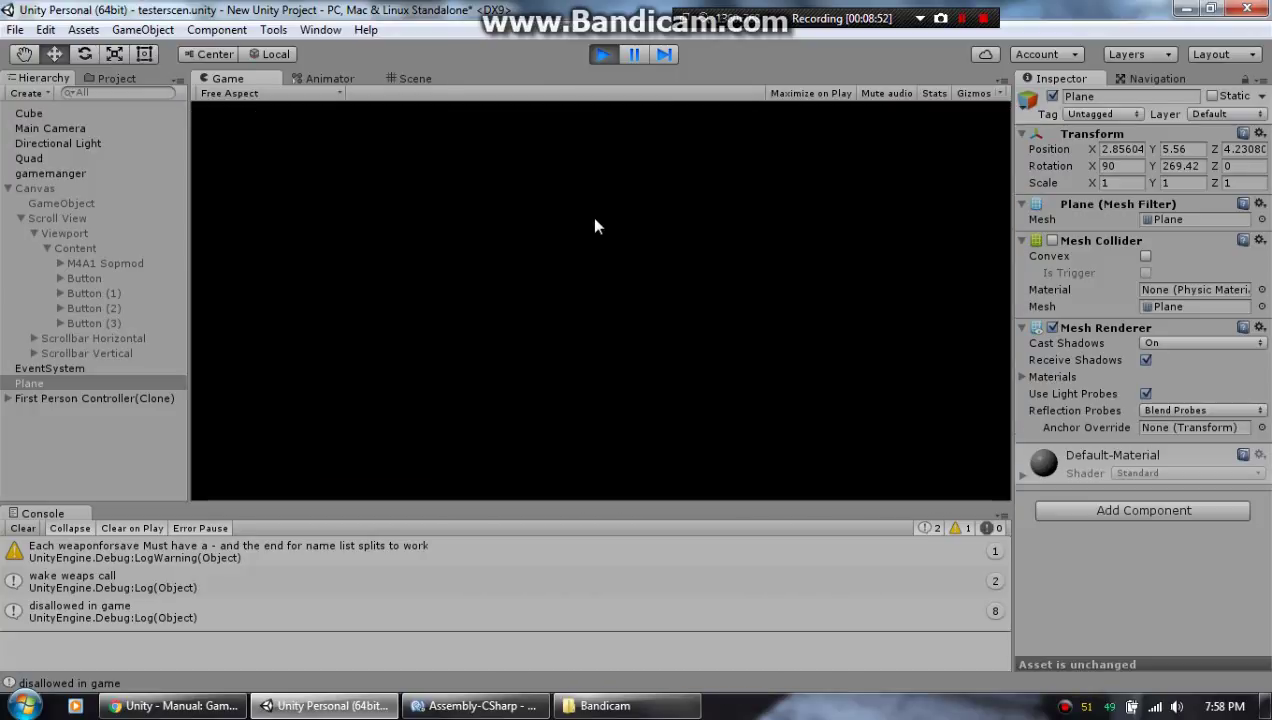
key("w")
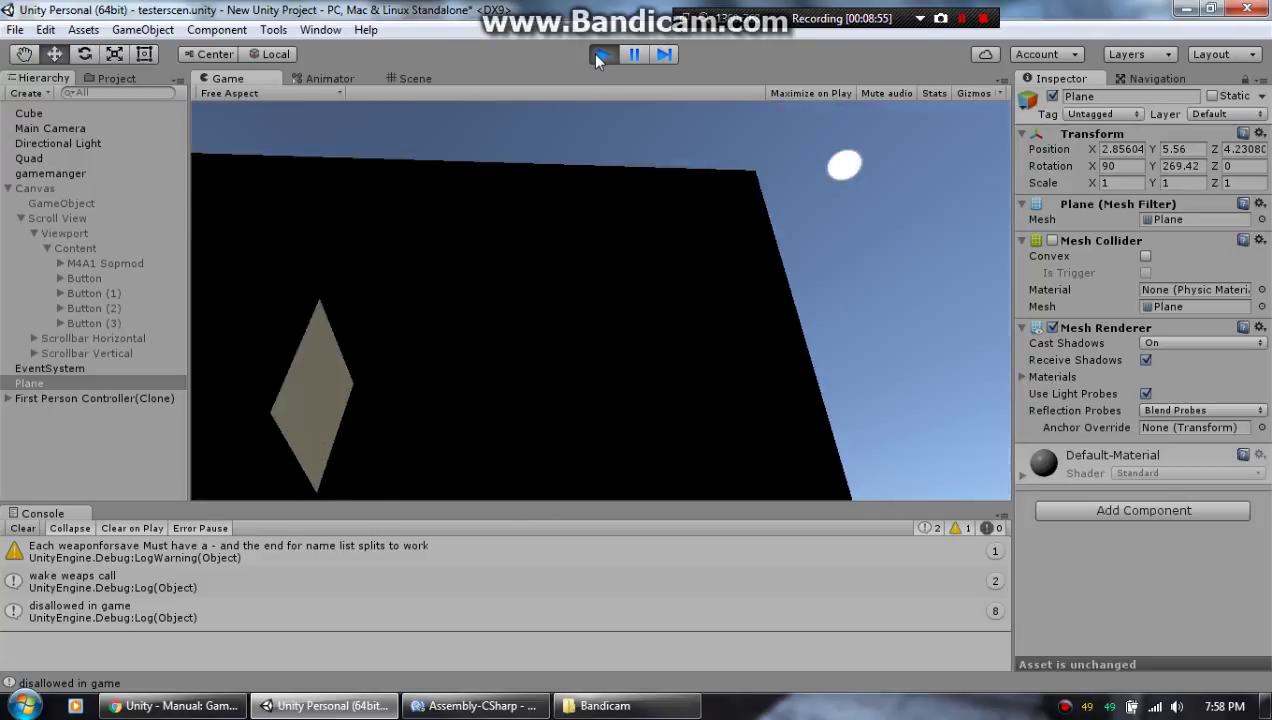
key("s")
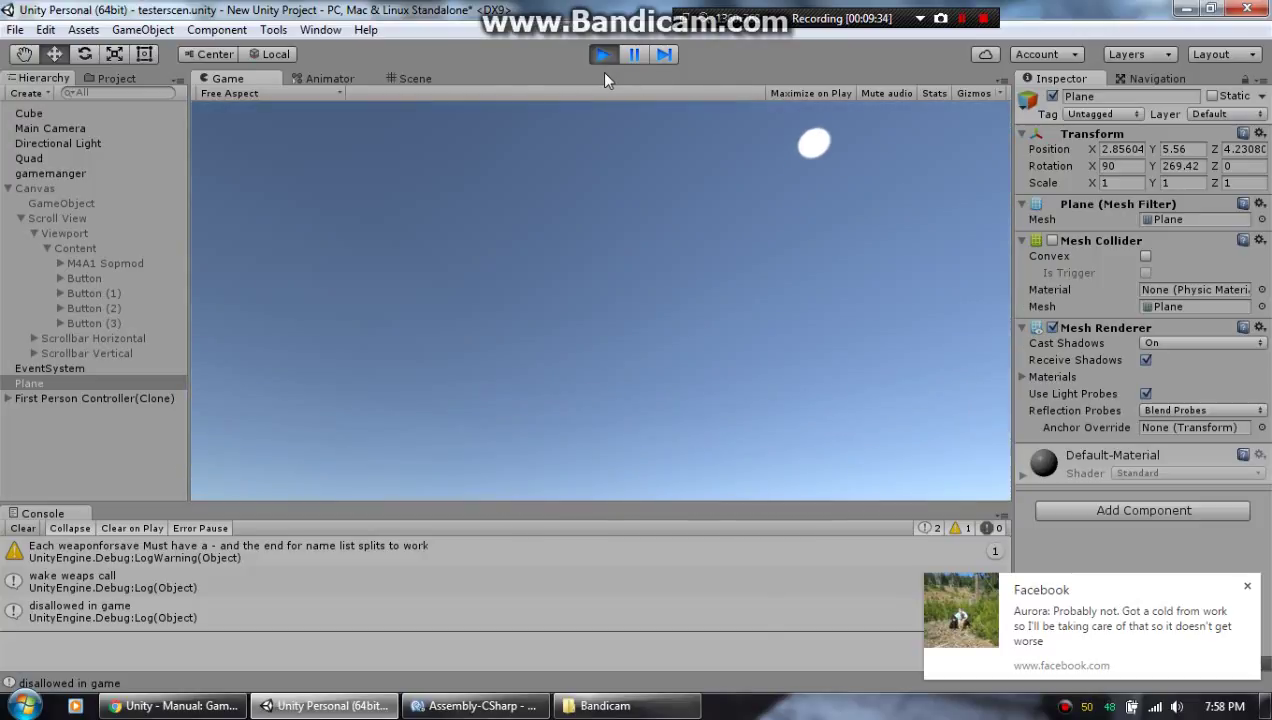
left_click(601, 57)
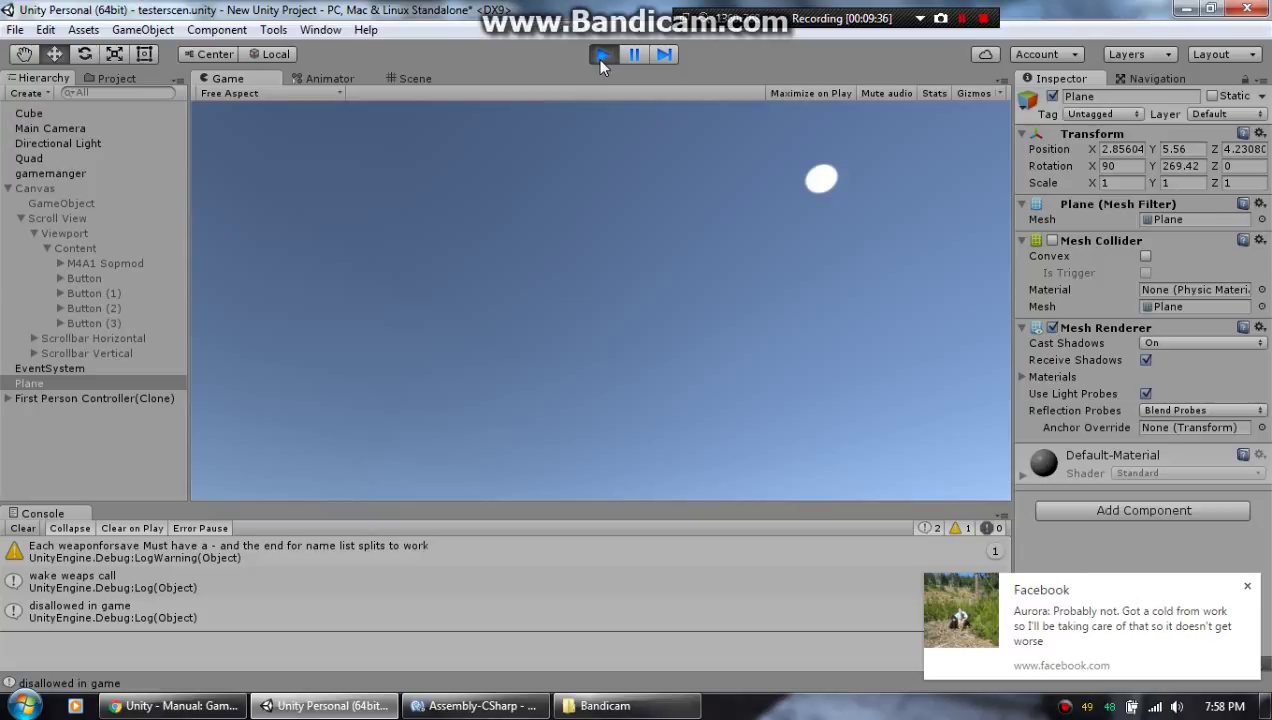